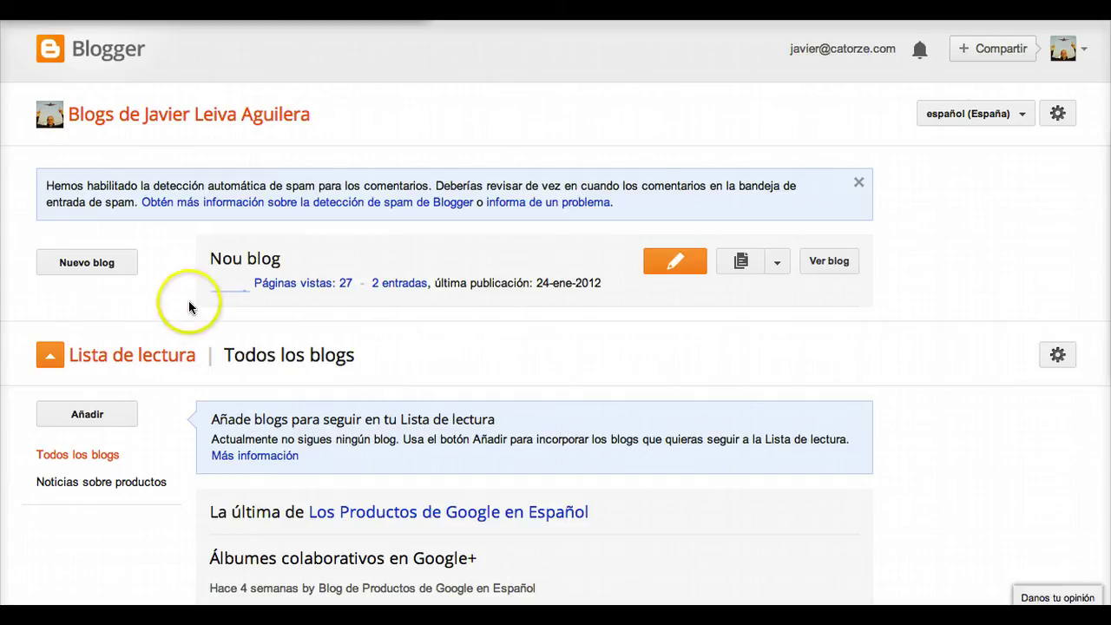
# Start a new blog titled "Blog de un viernes a media tarde" with the address viernesmediatarde.blogspot.com.
pyautogui.click(85, 262)
pyautogui.click(85, 262)
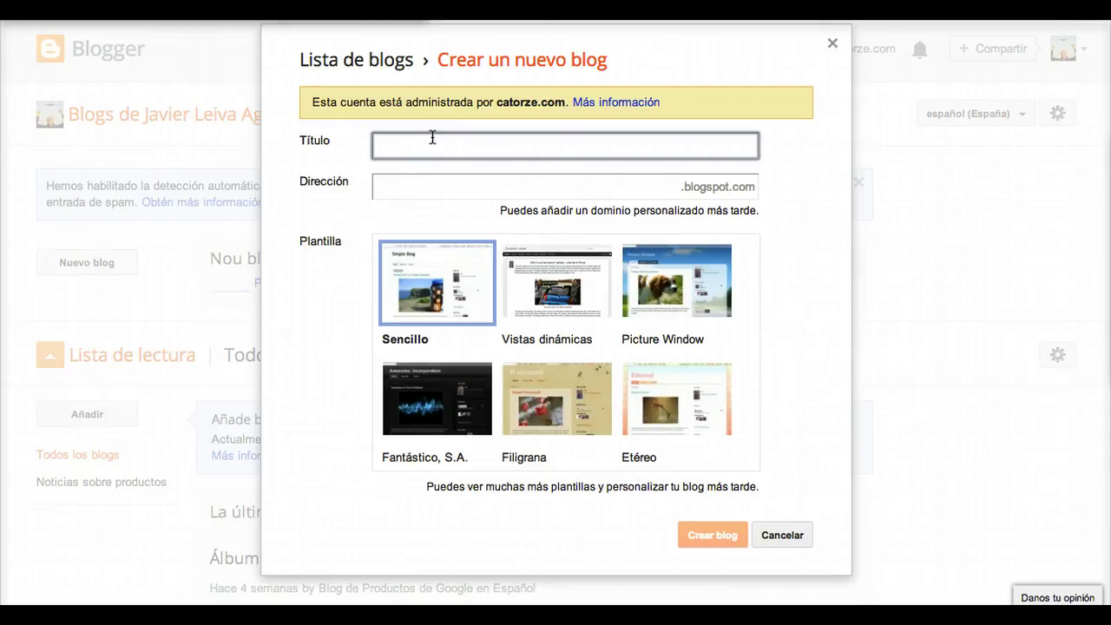
pyautogui.write('Blog de un viernes a media')
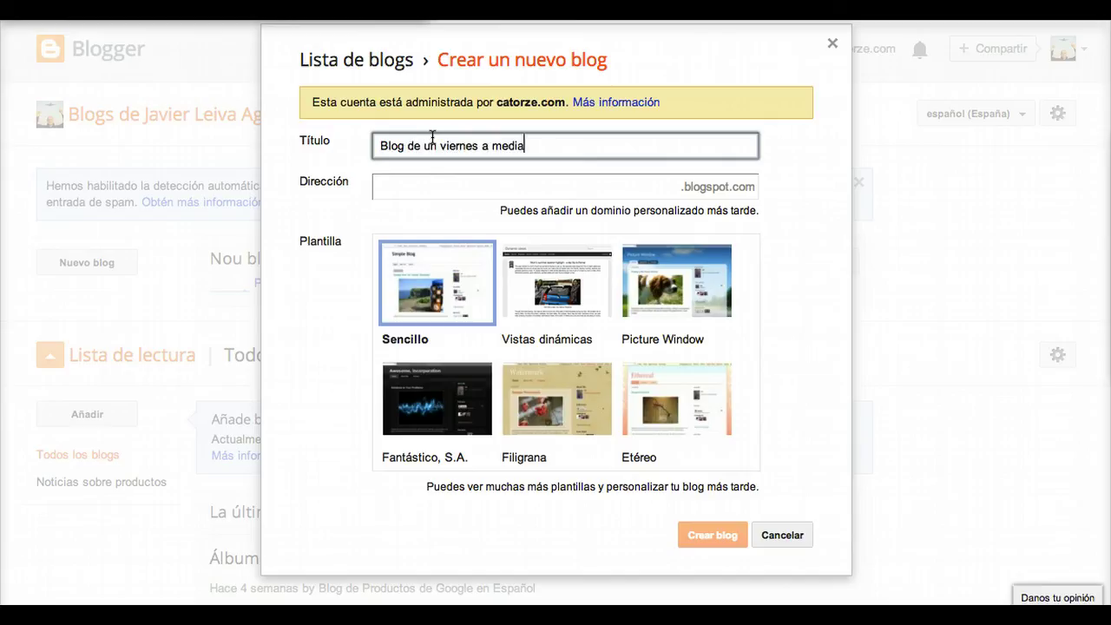
pyautogui.write(' tarde')
pyautogui.press('Tab')
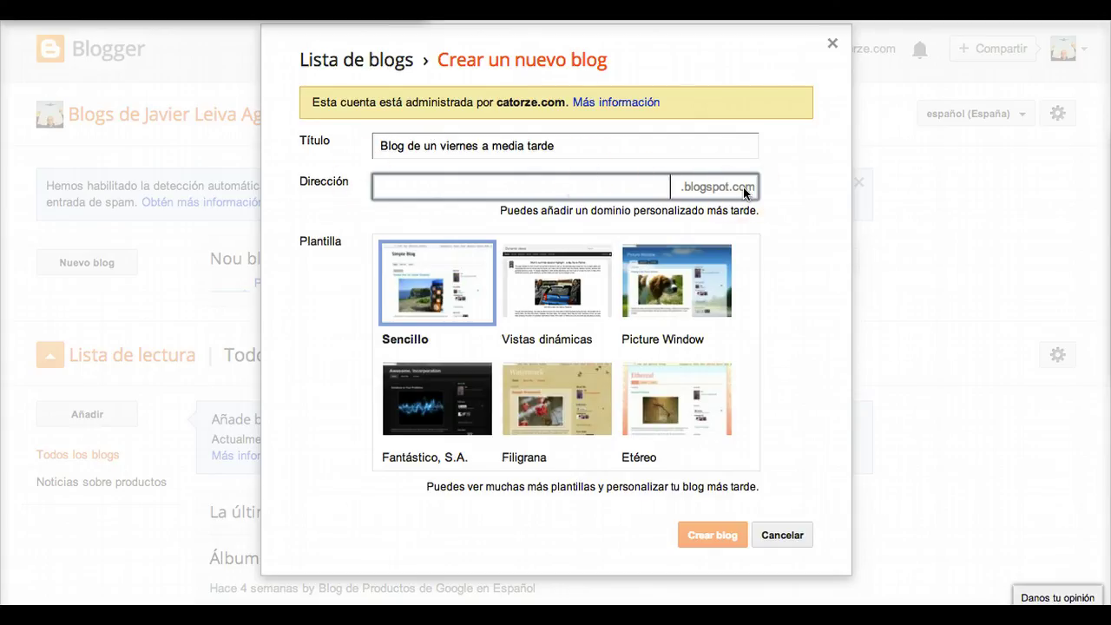
pyautogui.write('viernesmediatarde')
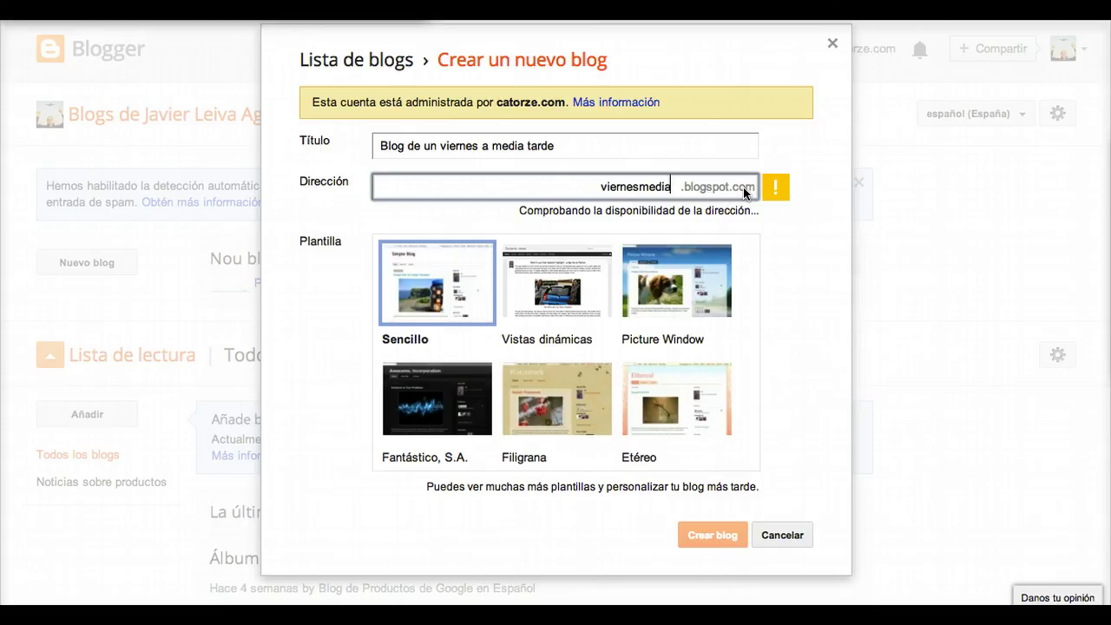
pyautogui.click(750, 192)
pyautogui.click(775, 188)
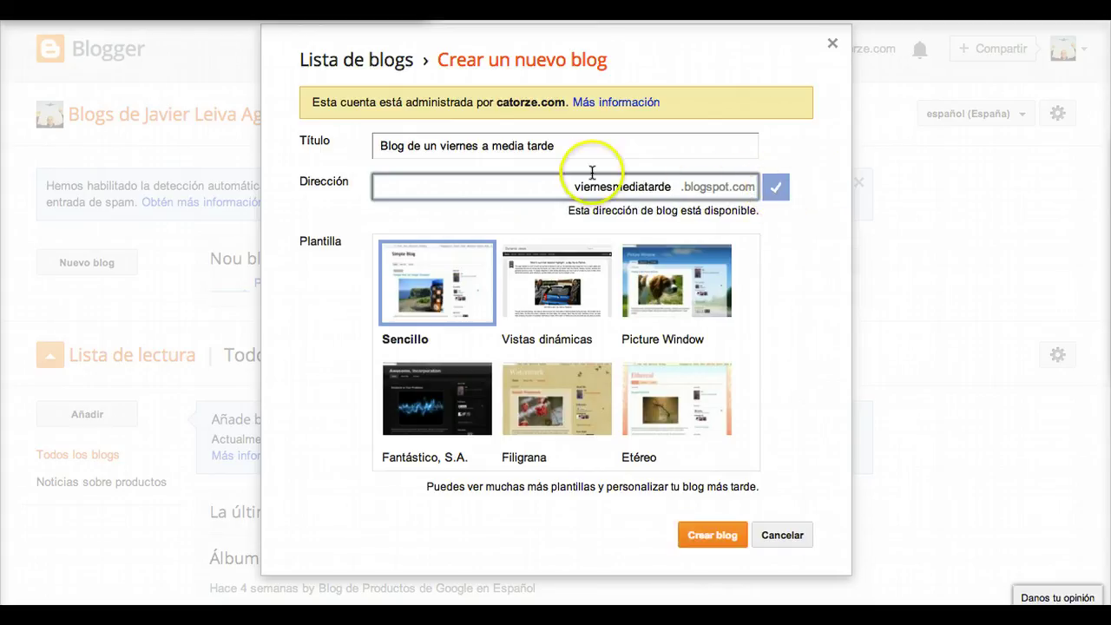
# Browse the starting templates for the new blog, trying Vistas dinámicas, Etéreo and others.
pyautogui.scroll(-5, 578, 328)
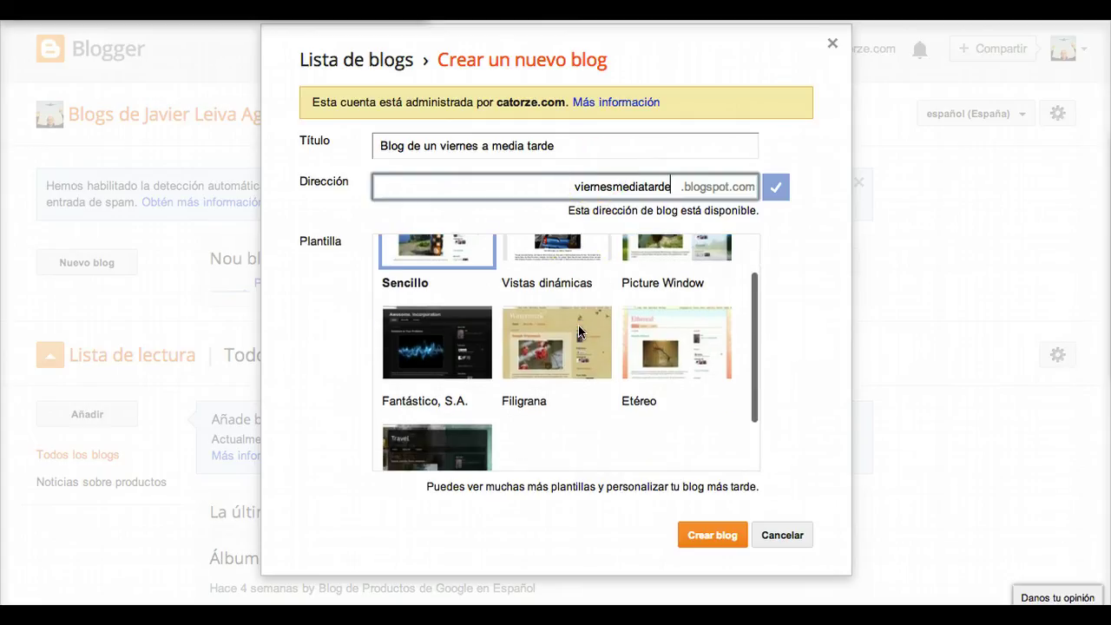
pyautogui.scroll(2, 578, 328)
pyautogui.scroll(2, 578, 328)
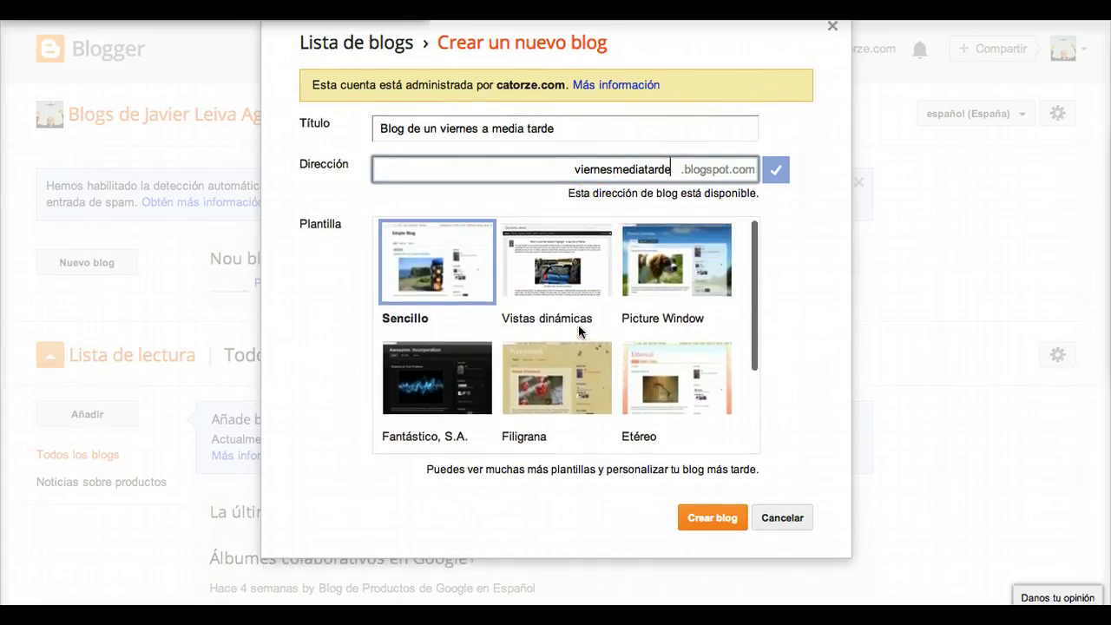
pyautogui.click(519, 267)
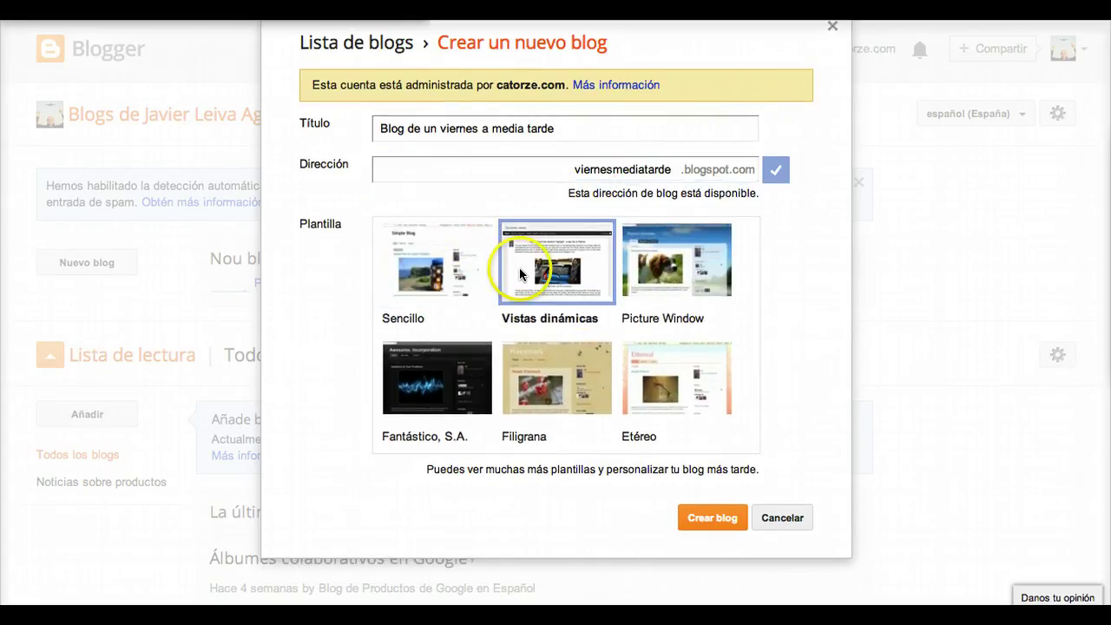
pyautogui.click(630, 269)
pyautogui.click(640, 373)
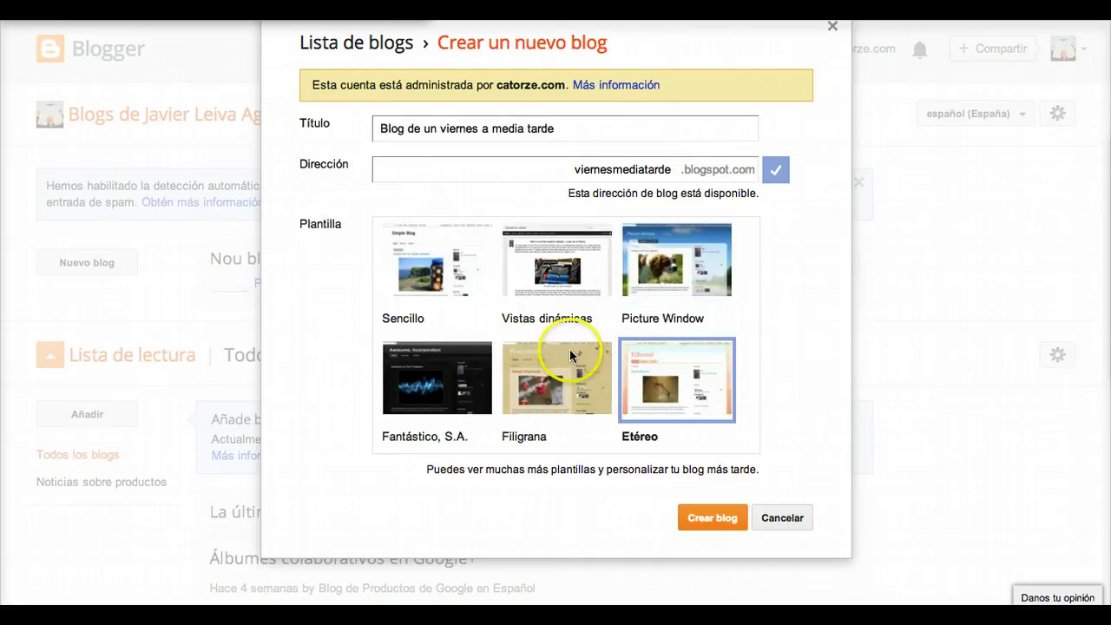
pyautogui.click(516, 349)
pyautogui.scroll(-2, 486, 360)
pyautogui.click(454, 373)
pyautogui.scroll(2, 447, 371)
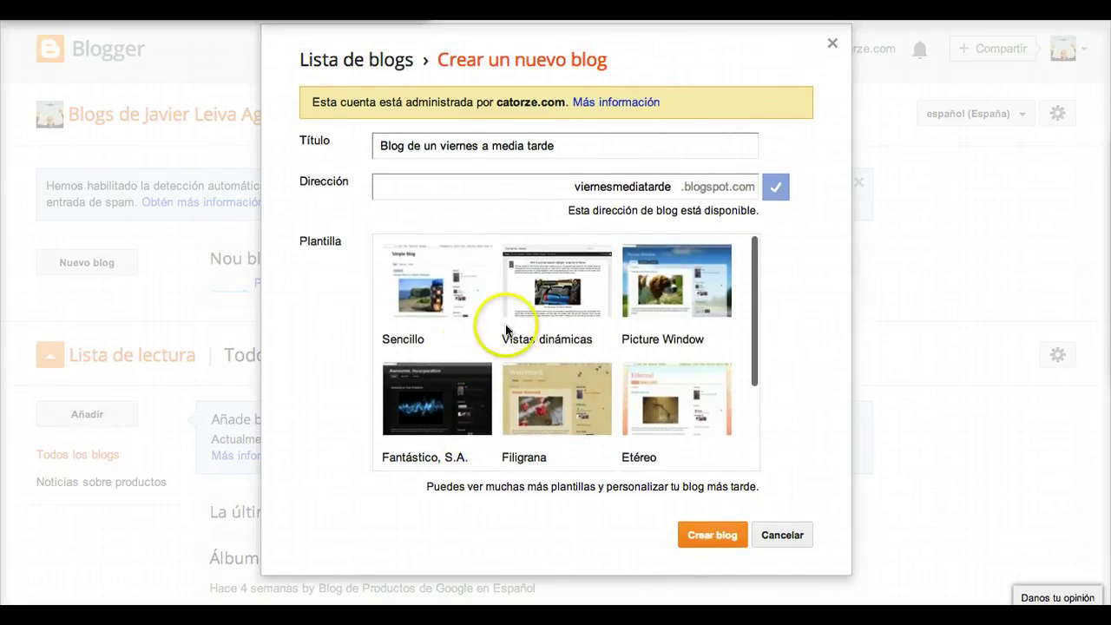
# Choose the Picture Window template and create the blog.
pyautogui.click(631, 276)
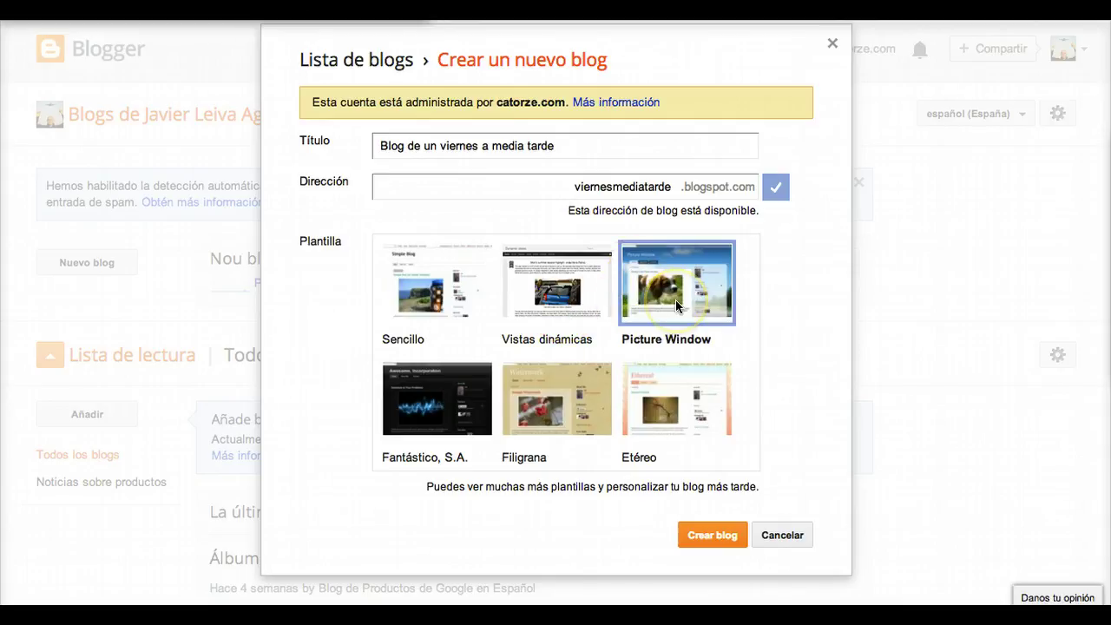
pyautogui.click(692, 531)
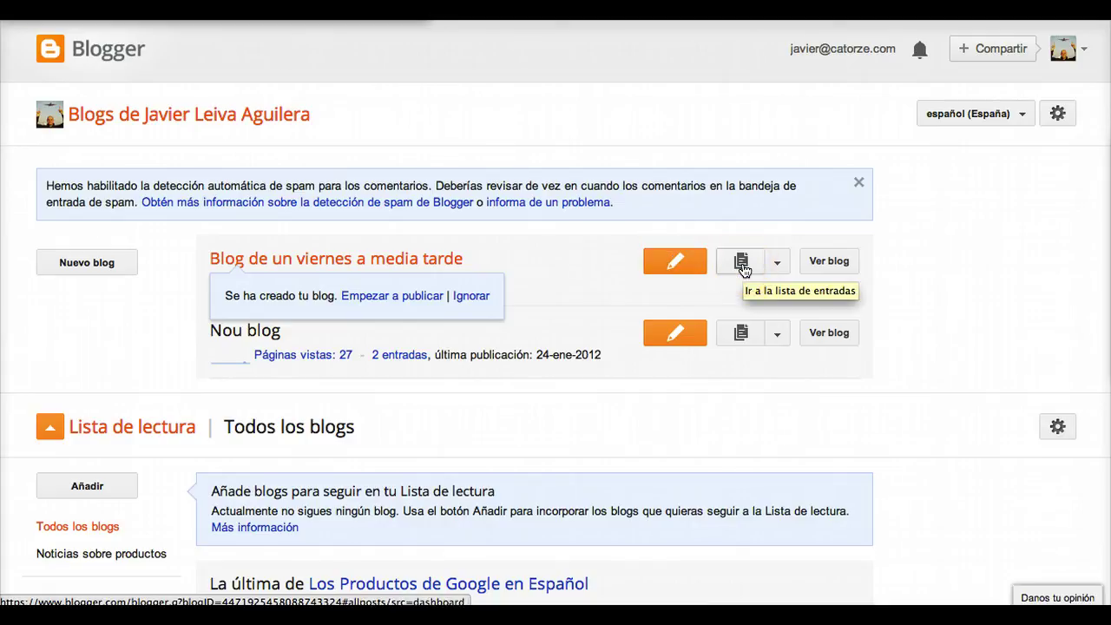
# View the new blog's public page, then close it to return to the blog list.
pyautogui.click(825, 266)
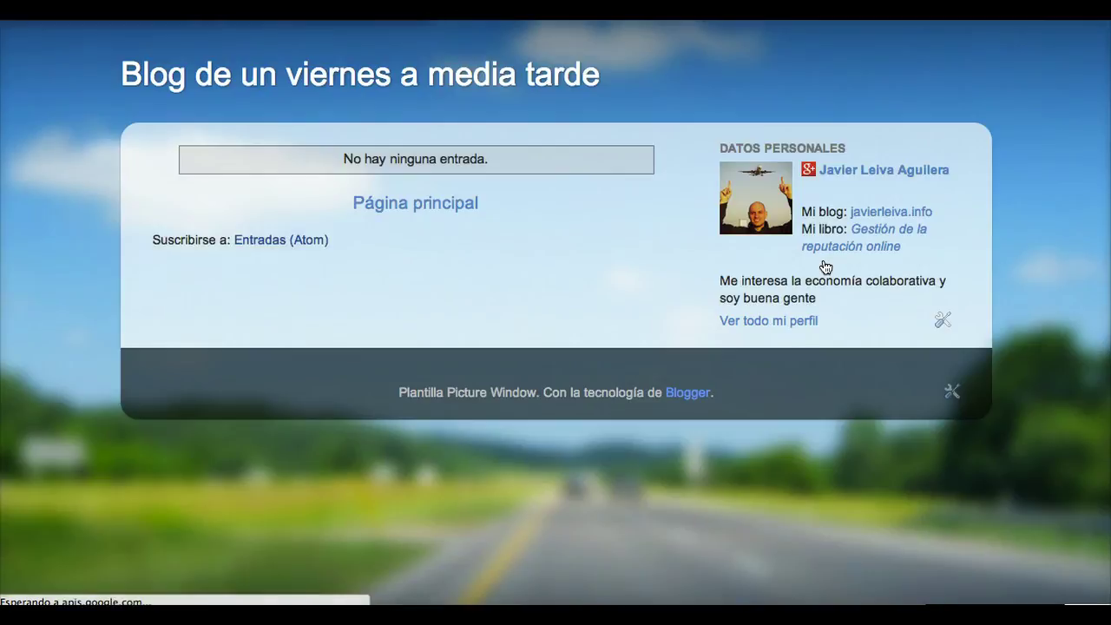
pyautogui.click(821, 270)
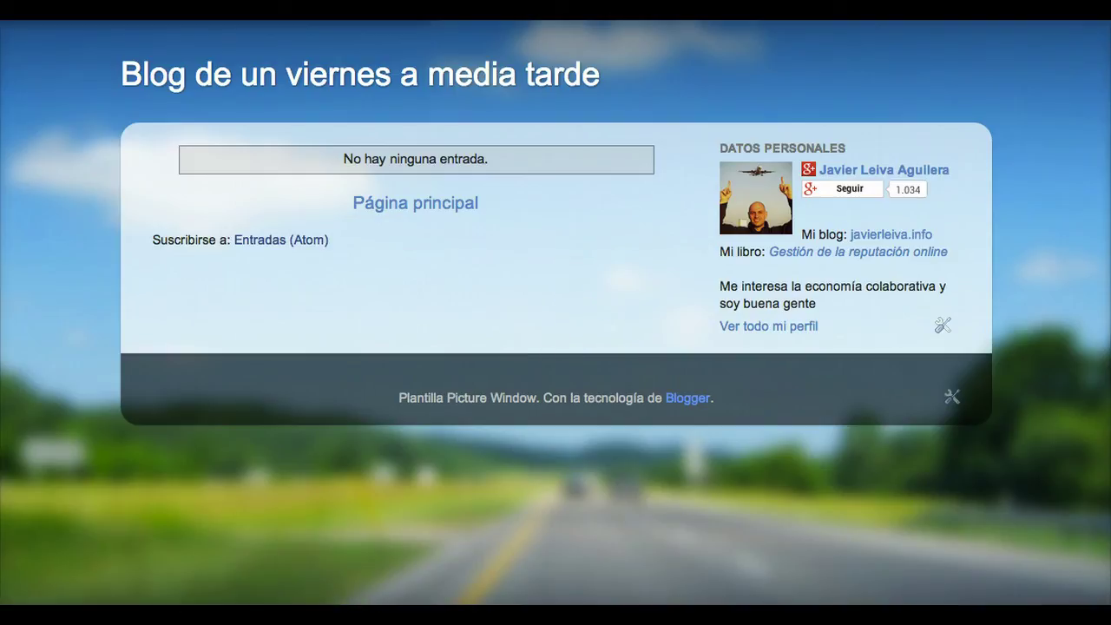
pyautogui.hotkey('ctrl', 'w')
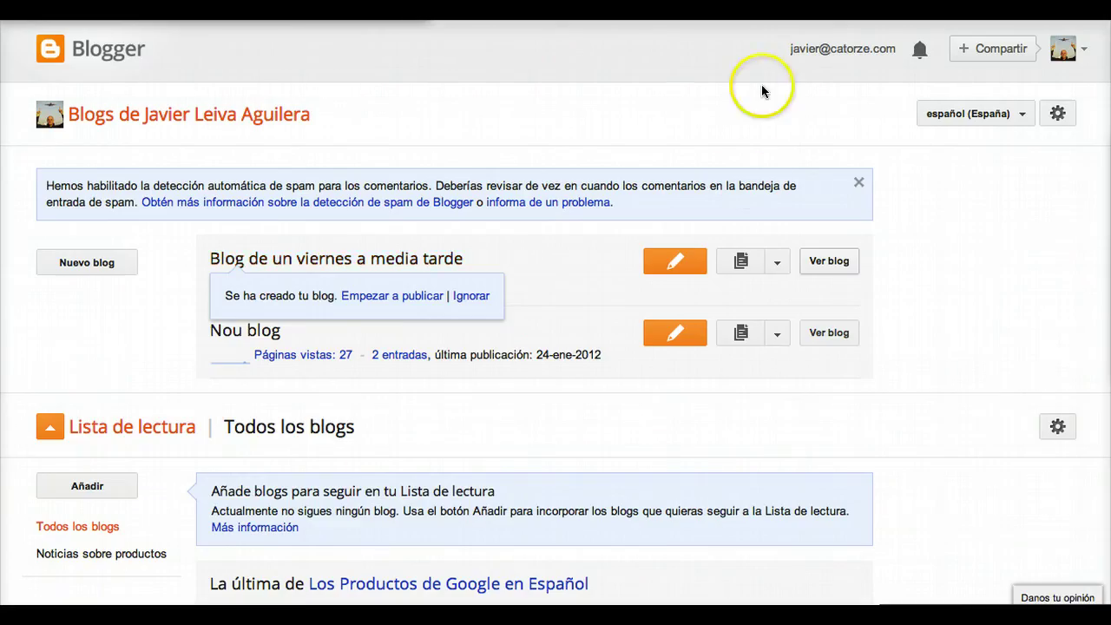
# Open the Visión general page of "Blog de un viernes a media tarde" and examine its page-view graph and news.
pyautogui.click(778, 264)
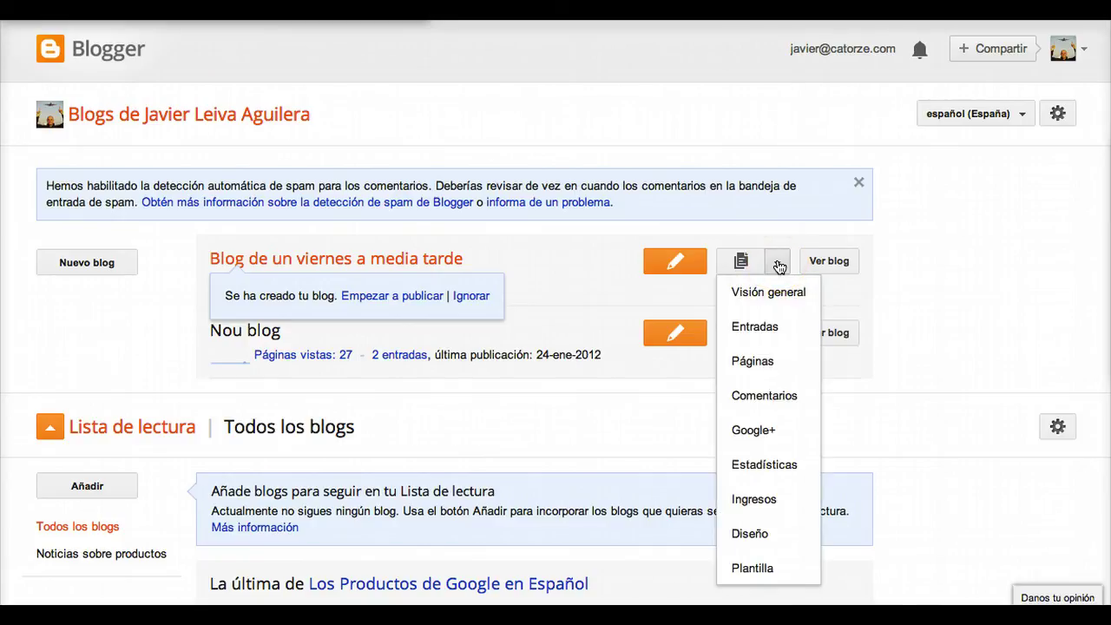
pyautogui.click(770, 293)
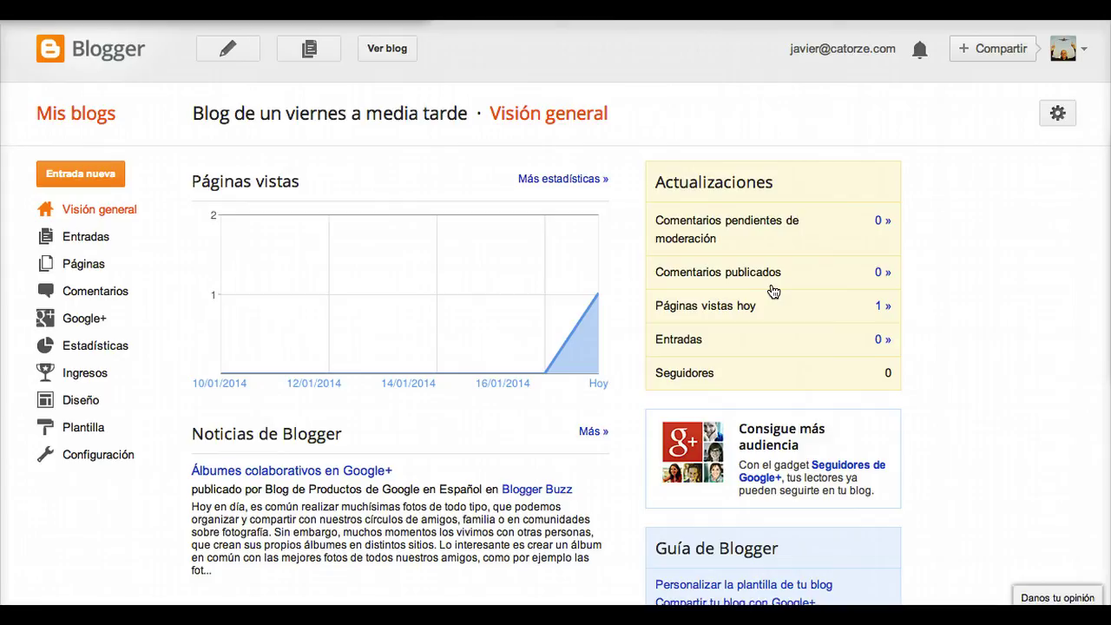
pyautogui.click(395, 252)
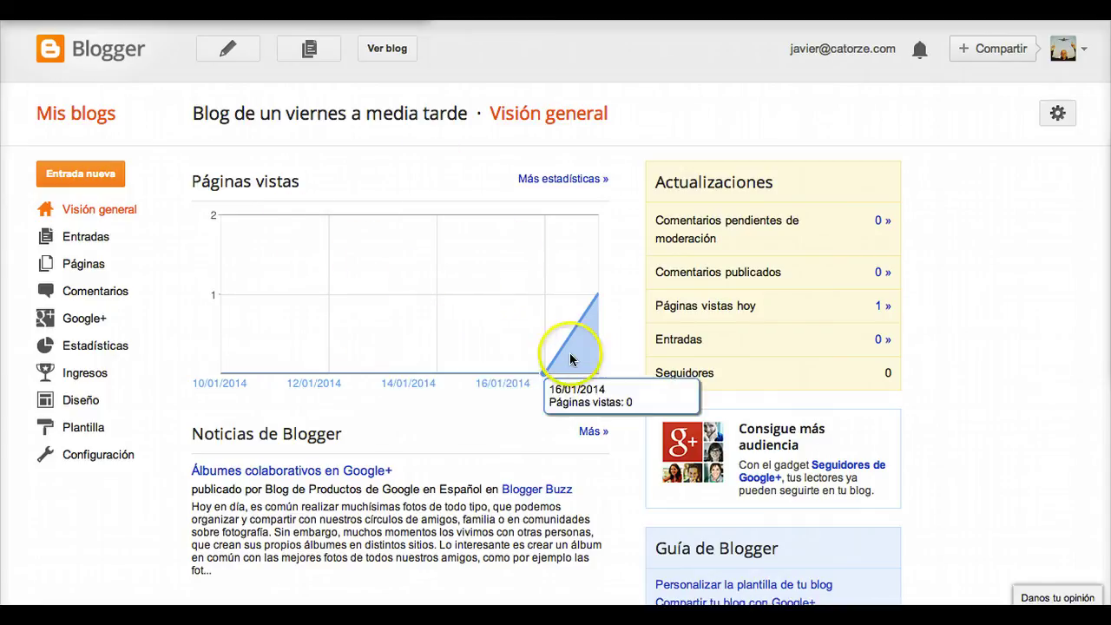
pyautogui.moveTo(598, 298)
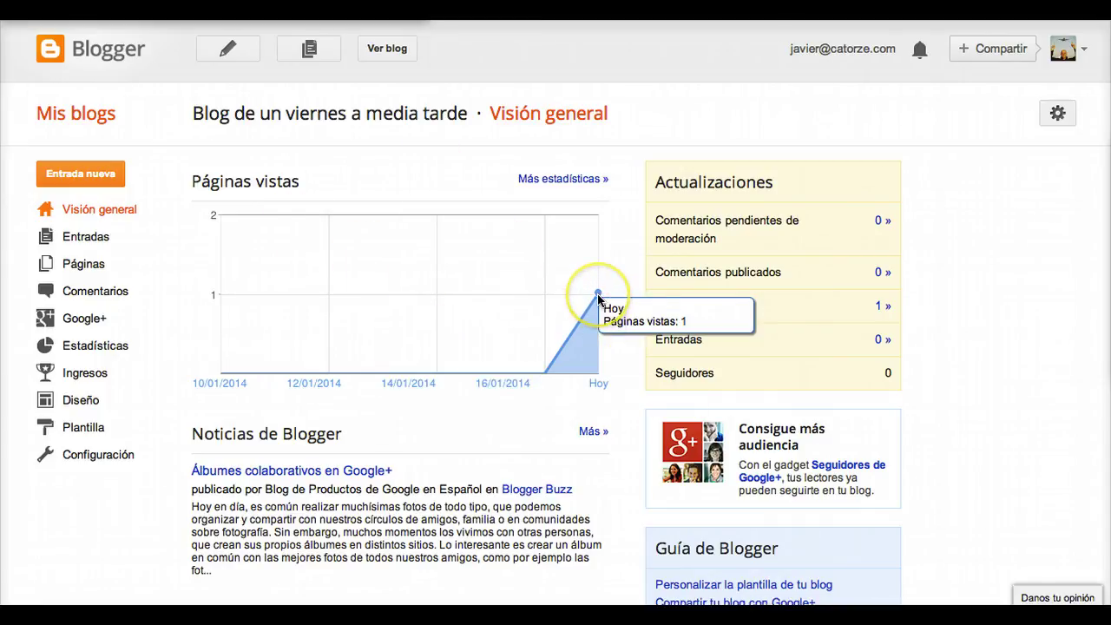
pyautogui.scroll(-1, 558, 457)
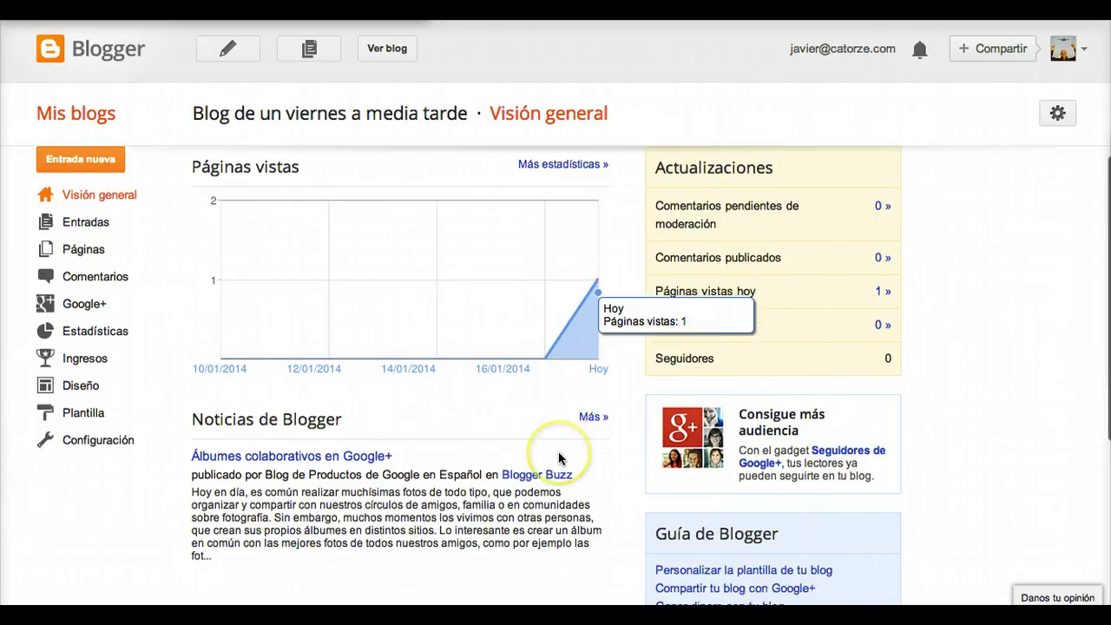
pyautogui.scroll(-5, 558, 452)
pyautogui.scroll(6, 558, 451)
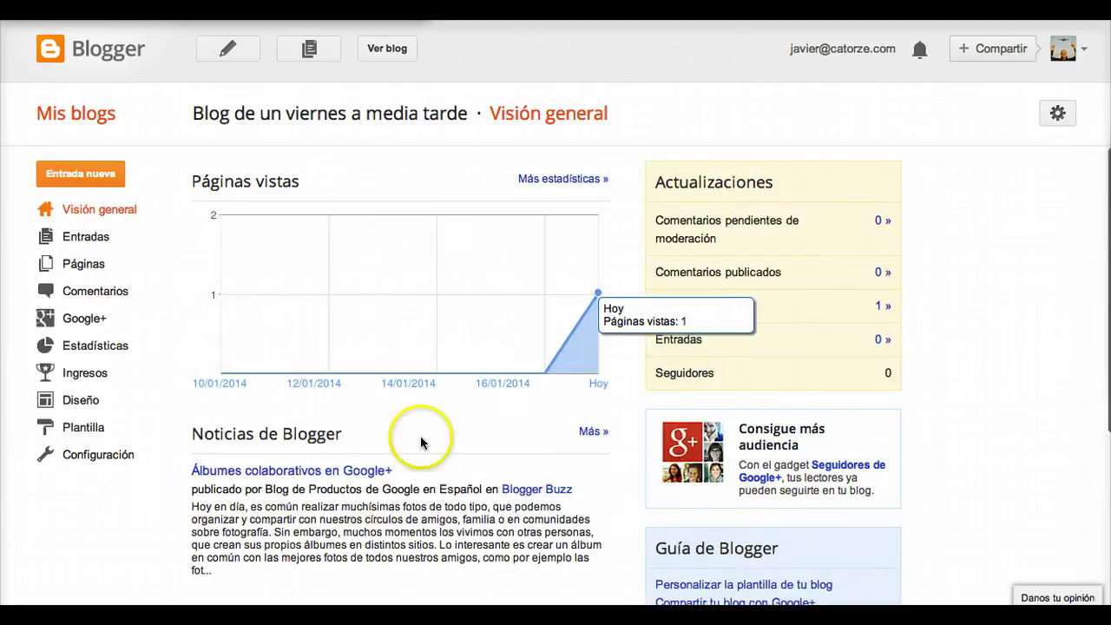
pyautogui.moveTo(322, 364)
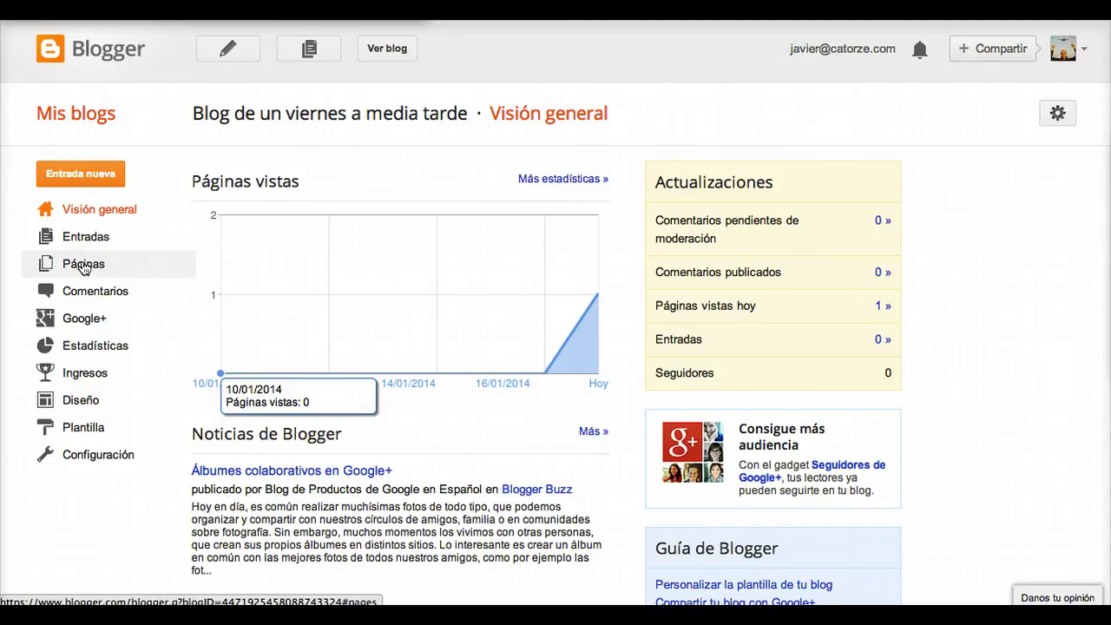
# Open the blog's Diseño page to view its gadget layout.
pyautogui.click(68, 296)
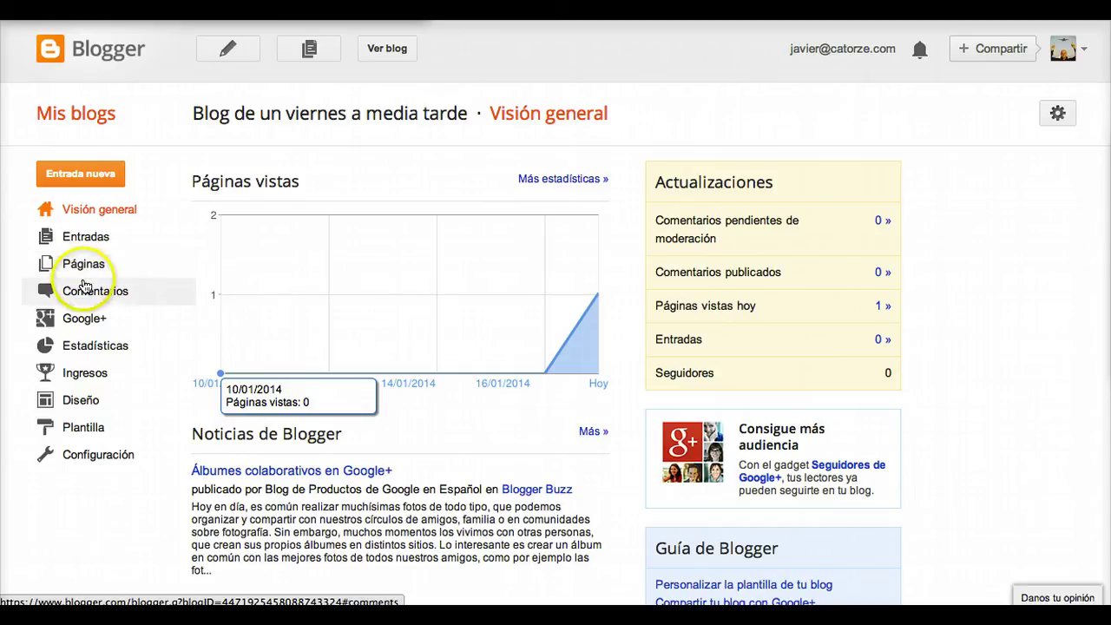
pyautogui.click(108, 296)
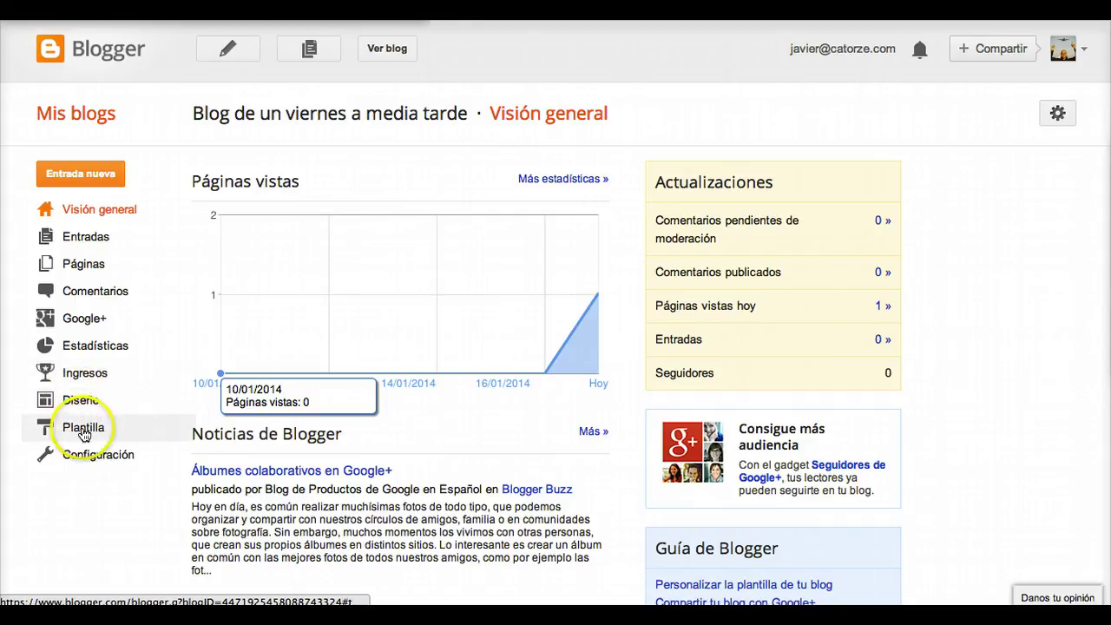
pyautogui.click(74, 403)
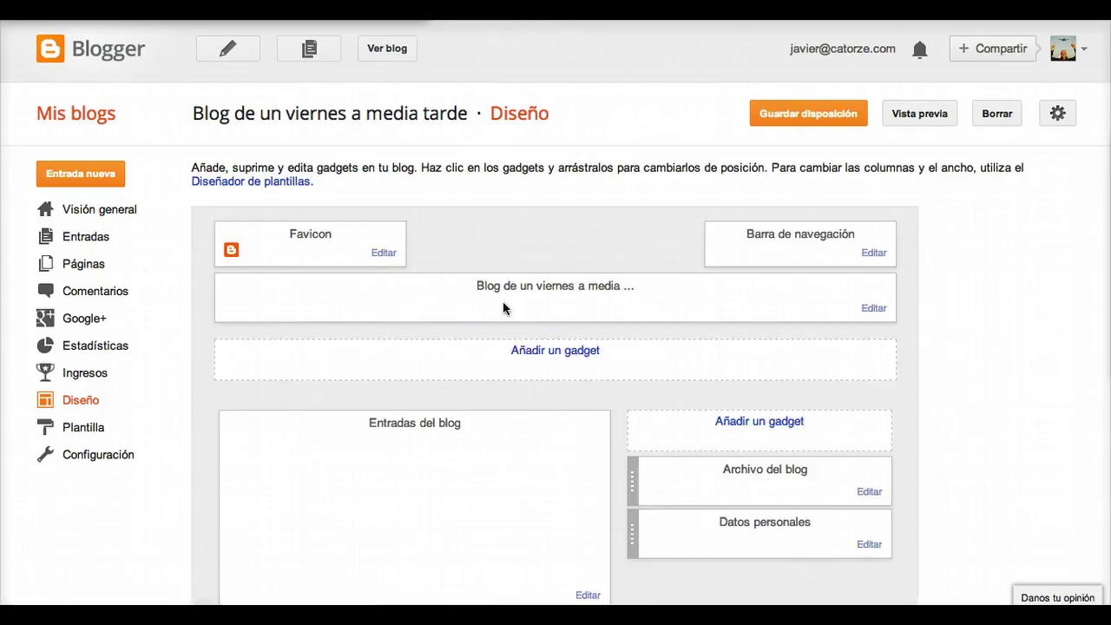
# Open the Plantilla page and look through the available Sencillo templates.
pyautogui.click(97, 428)
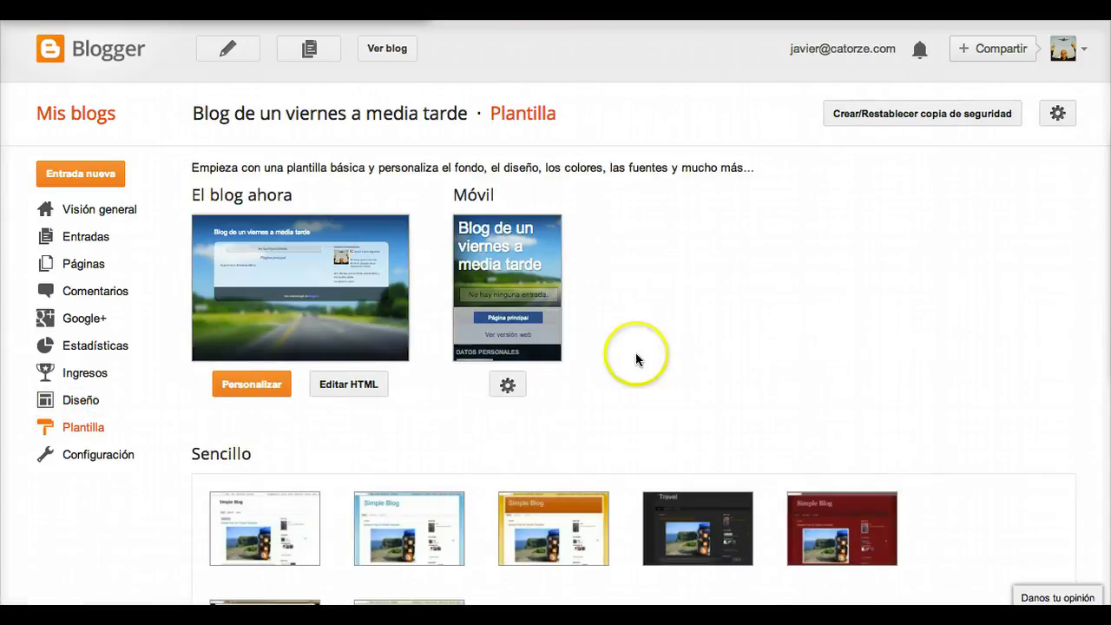
pyautogui.scroll(-2, 636, 356)
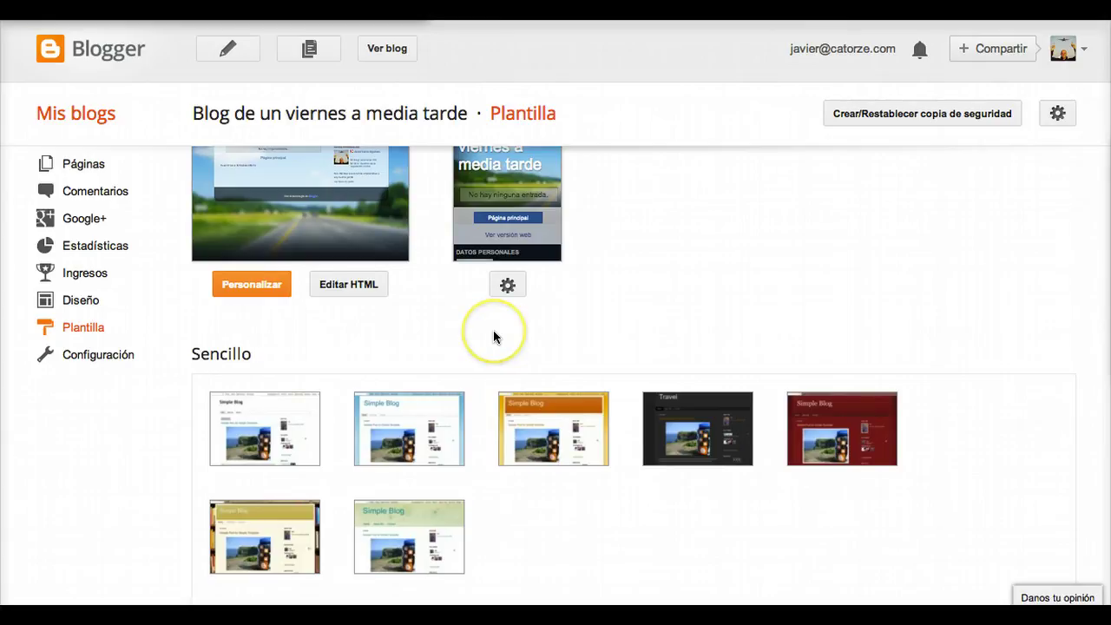
pyautogui.scroll(-1, 493, 330)
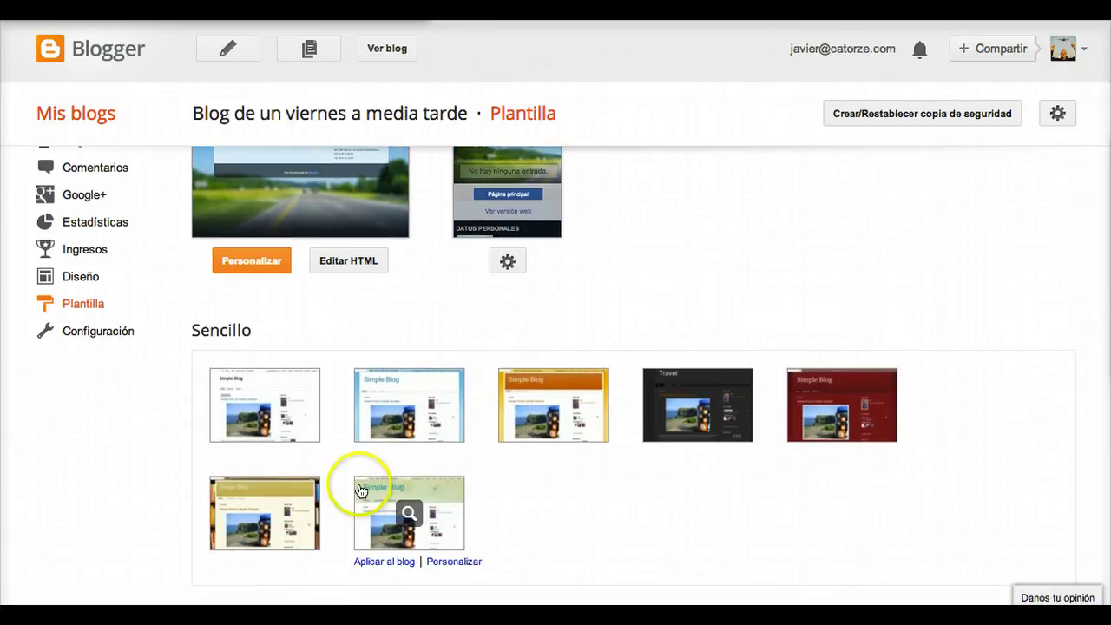
pyautogui.scroll(1, 373, 431)
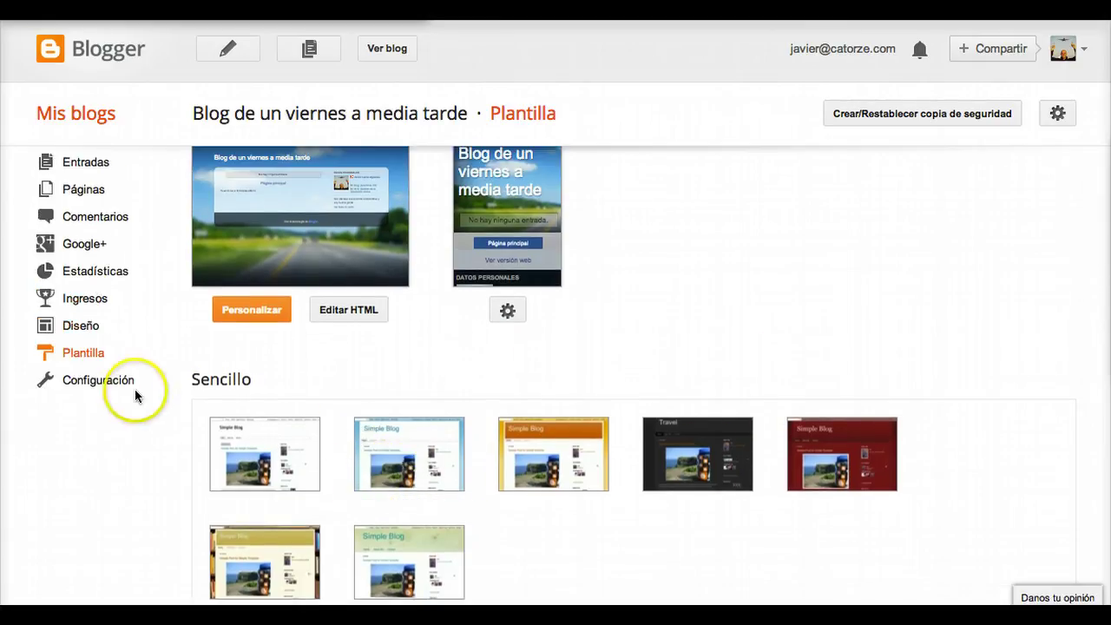
# Open the blog's basic configuration and display the form for inviting additional authors.
pyautogui.click(109, 382)
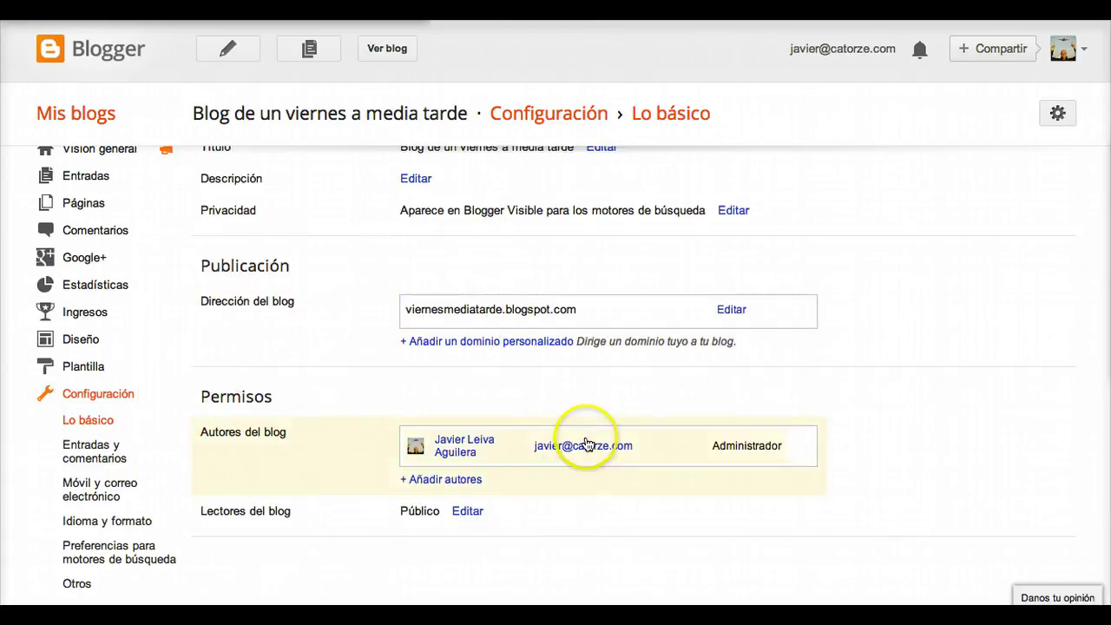
pyautogui.click(464, 479)
pyautogui.scroll(-2, 433, 514)
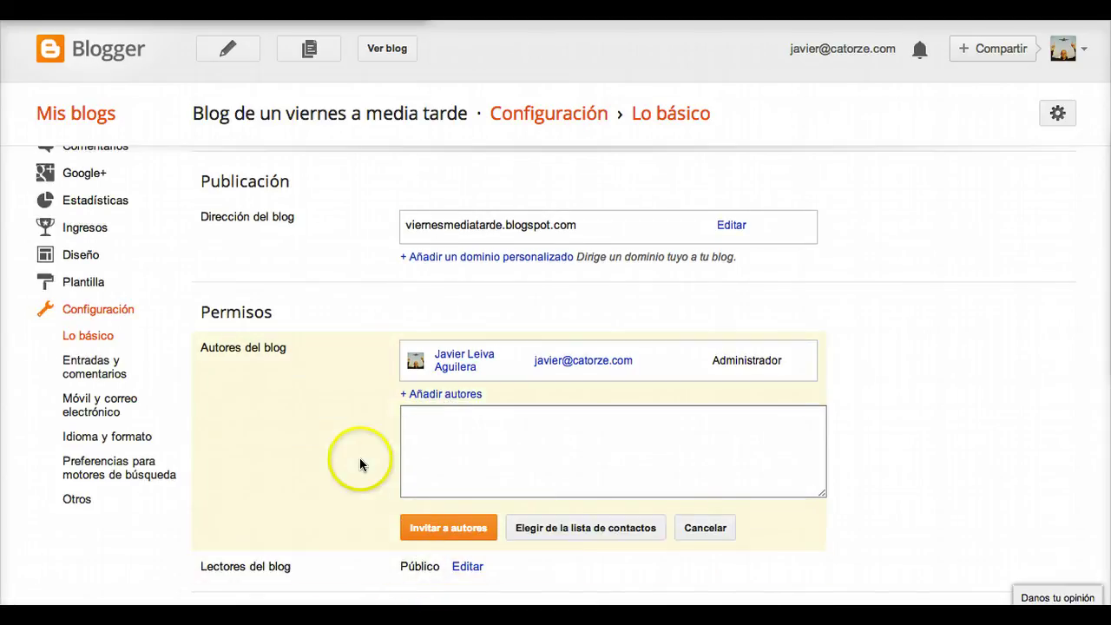
pyautogui.scroll(3, 359, 457)
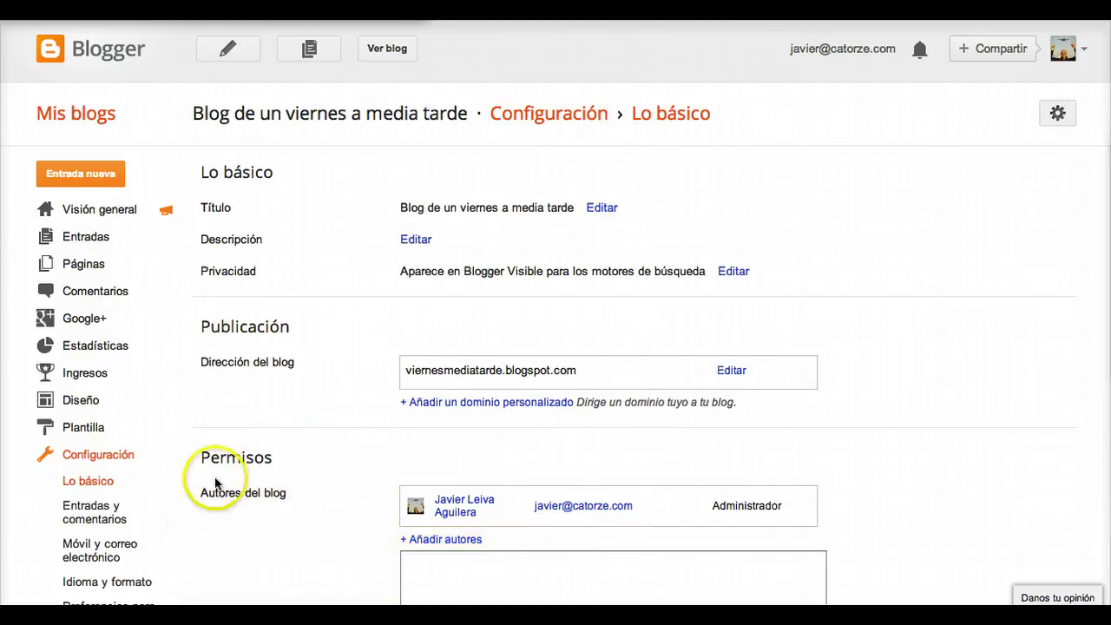
# Open the Entradas y comentarios settings and set the maximum shown on the main page to 5 entries.
pyautogui.click(148, 483)
pyautogui.scroll(-2, 149, 486)
pyautogui.click(86, 414)
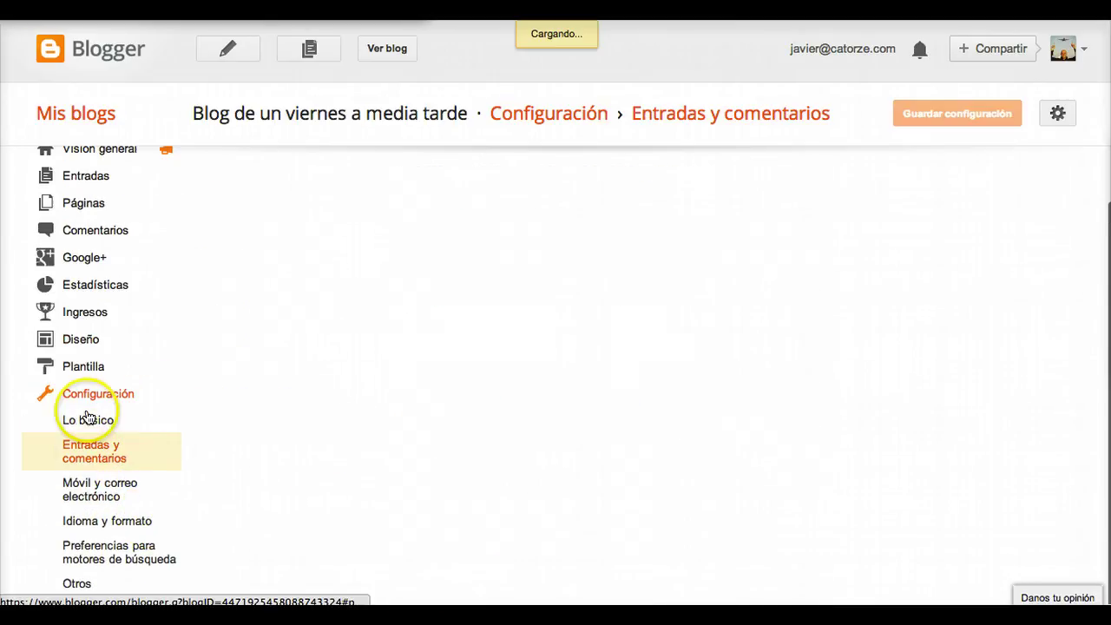
pyautogui.scroll(1, 479, 431)
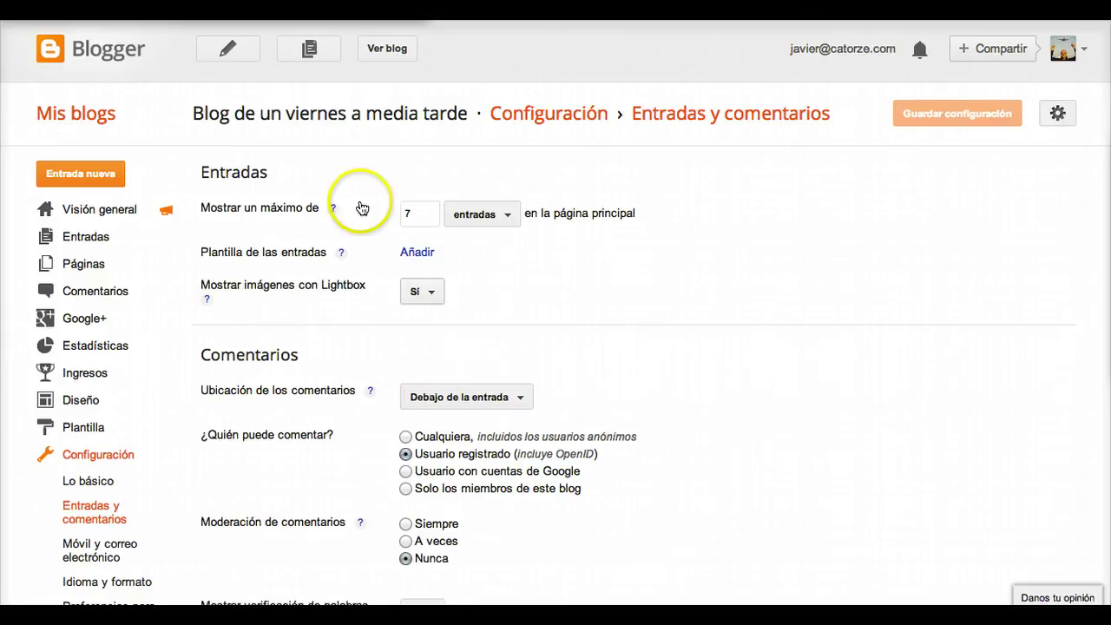
pyautogui.click(413, 209)
pyautogui.press('BackSpace')
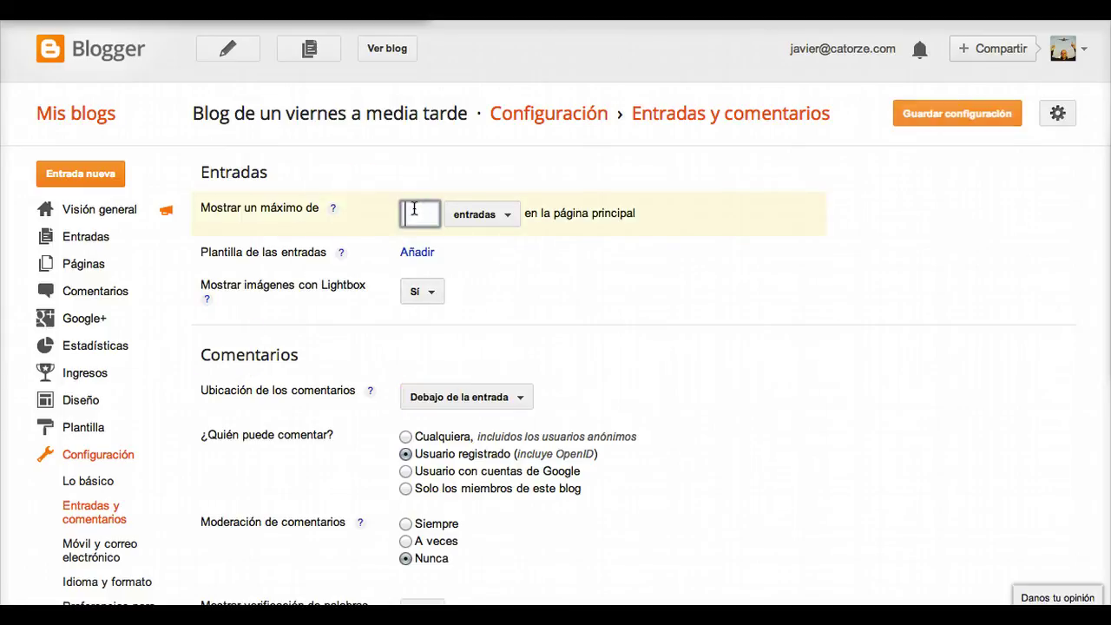
pyautogui.write('5')
pyautogui.click(555, 295)
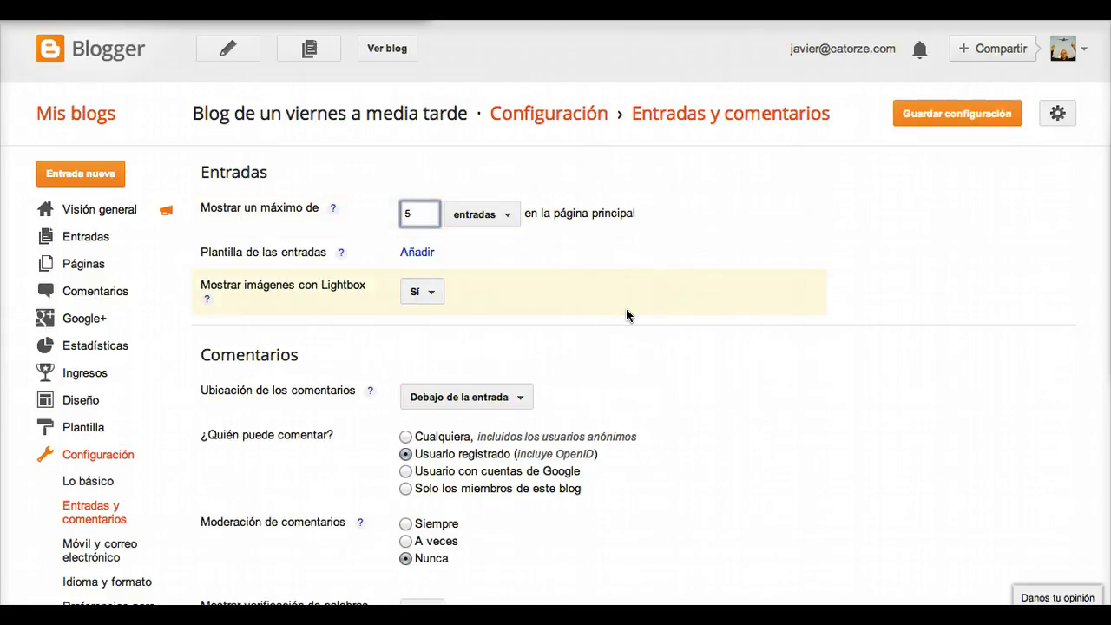
# Examine the comment settings, including moderation and the word verification options.
pyautogui.scroll(-3, 626, 308)
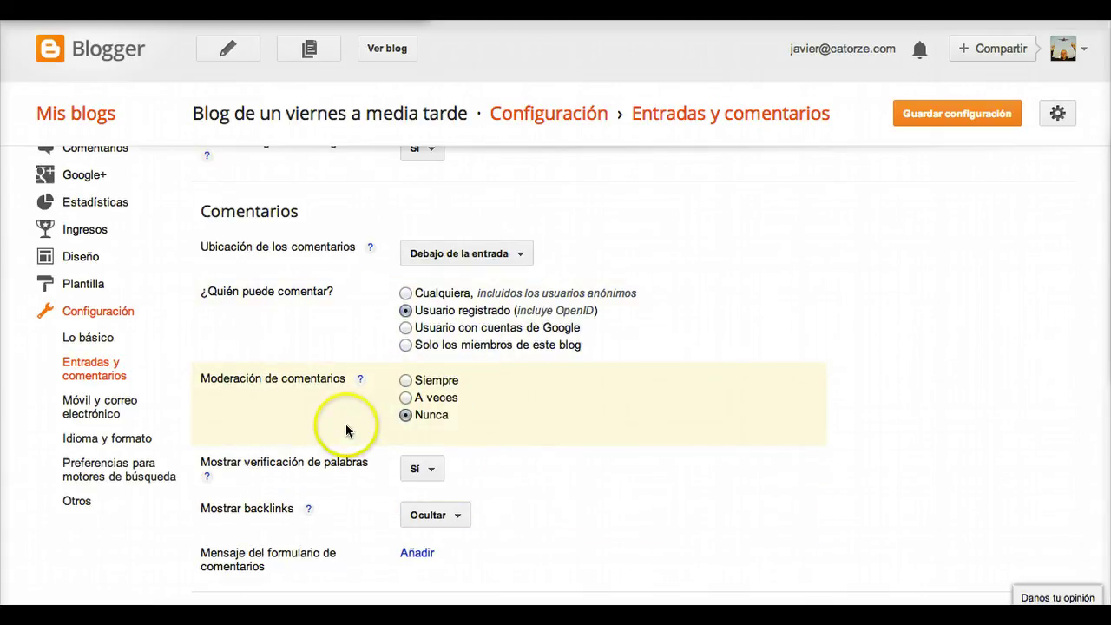
pyautogui.click(415, 468)
pyautogui.click(408, 477)
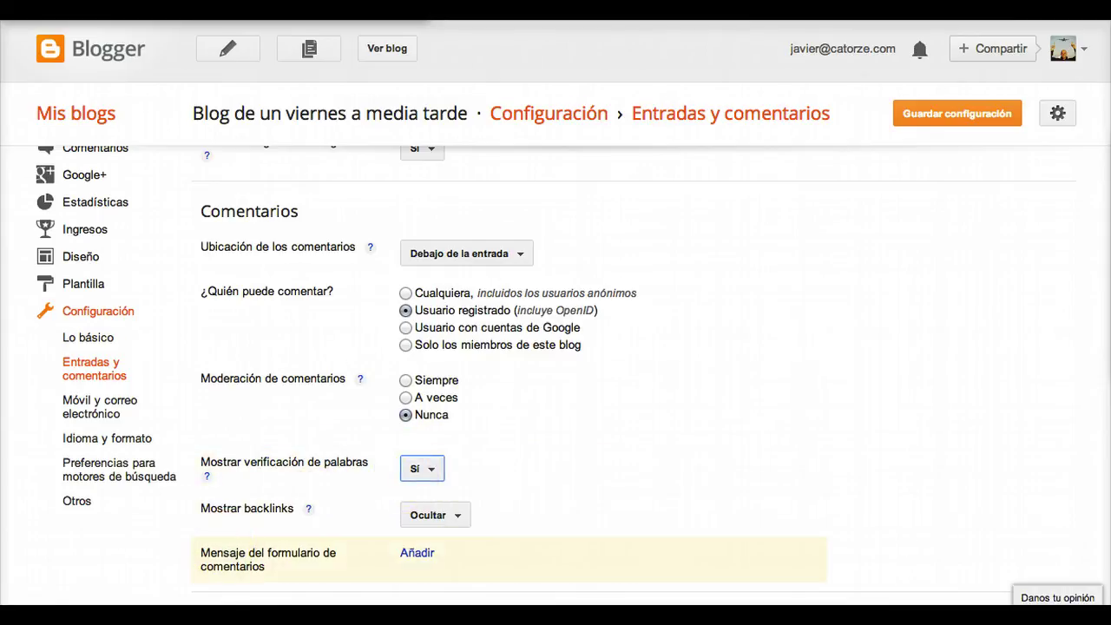
# Save the Entradas y comentarios configuration and check the maximum number of entries on the main page.
pyautogui.click(107, 406)
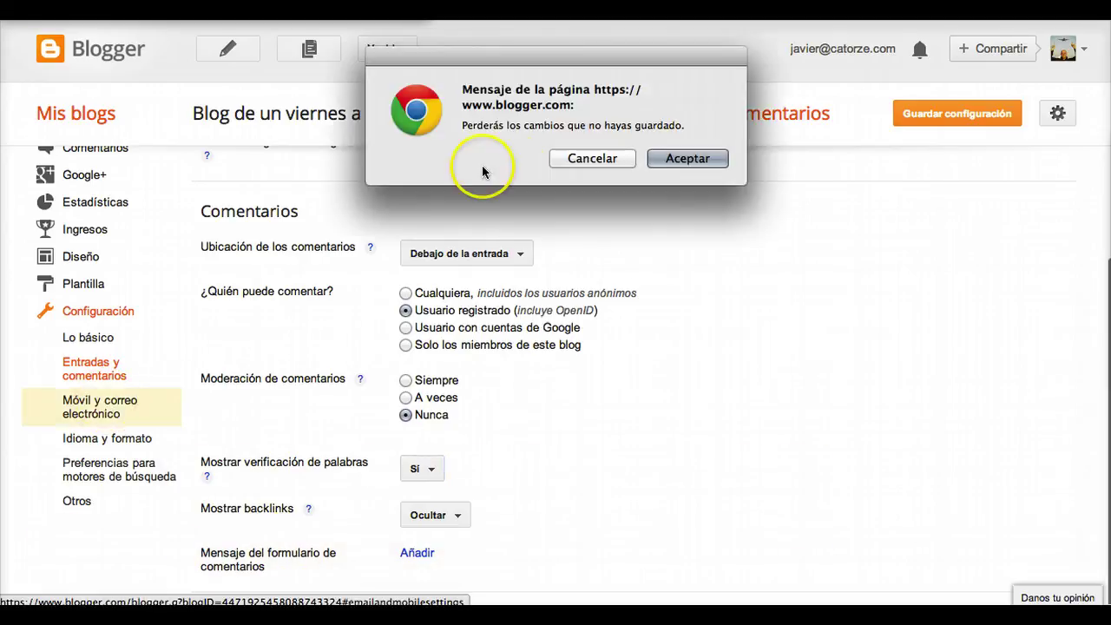
pyautogui.click(607, 156)
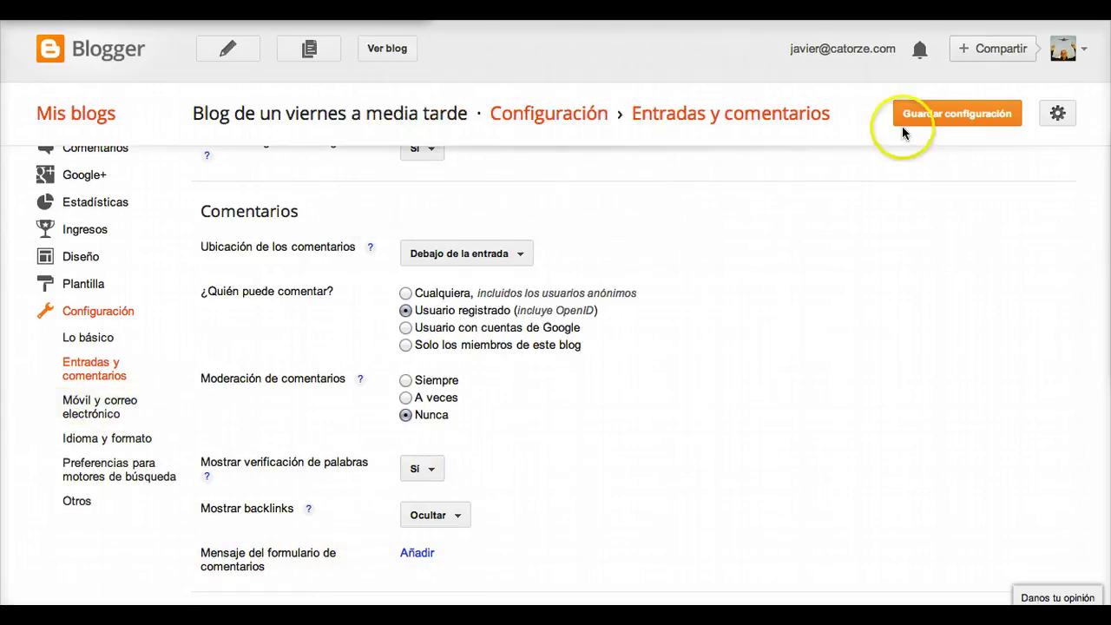
pyautogui.click(911, 128)
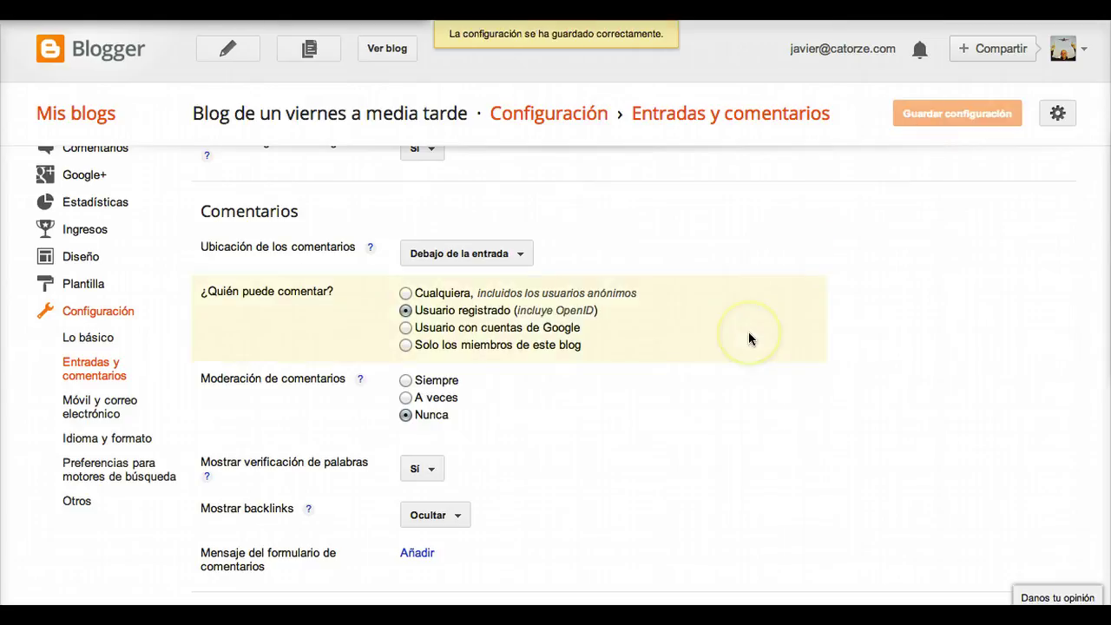
pyautogui.scroll(3, 503, 291)
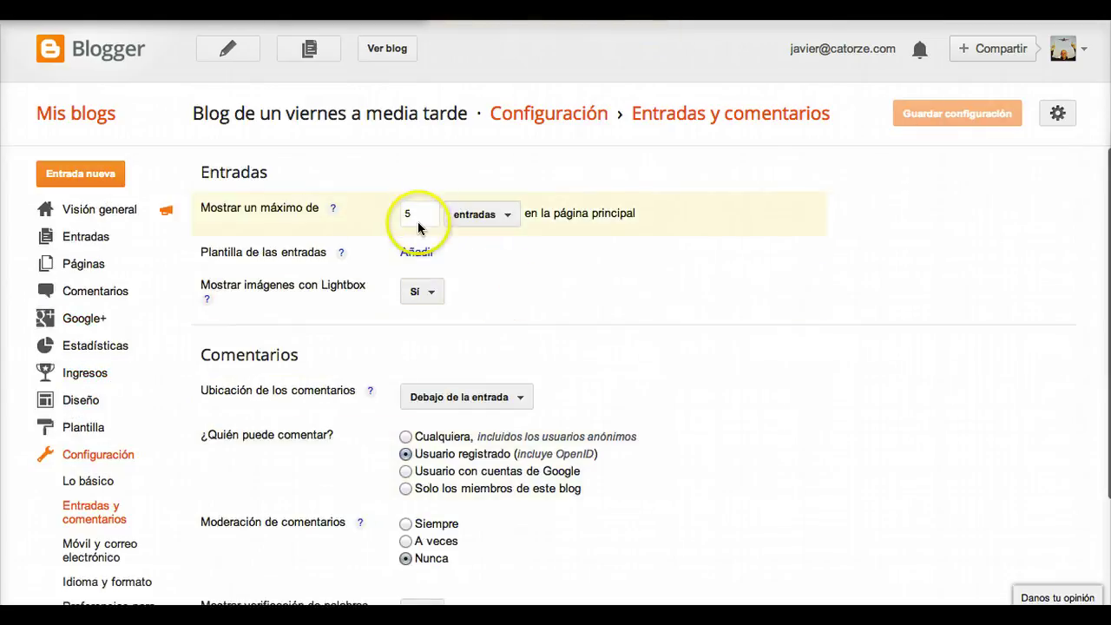
pyautogui.scroll(-3, 334, 418)
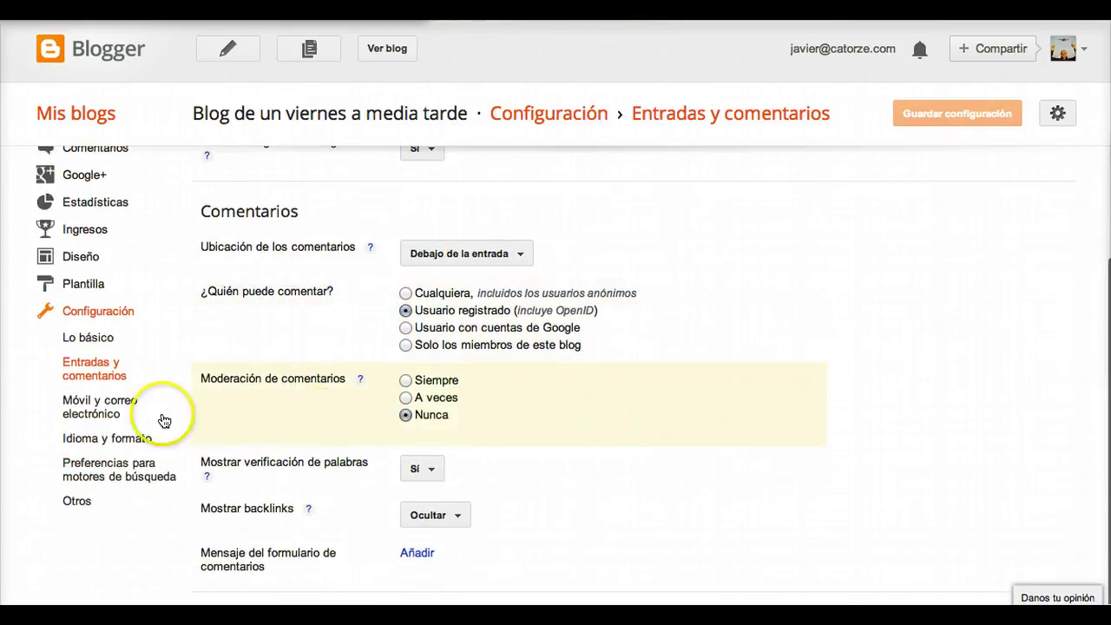
# Open the Móvil y correo electrónico settings and examine the options for publishing entries by email.
pyautogui.click(104, 400)
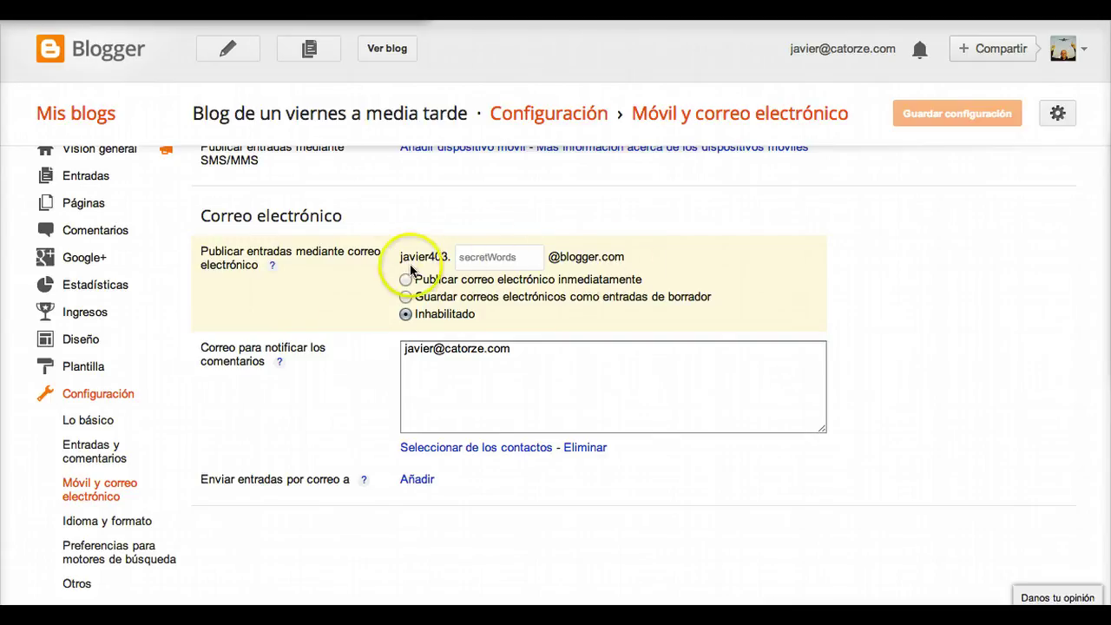
pyautogui.click(458, 256)
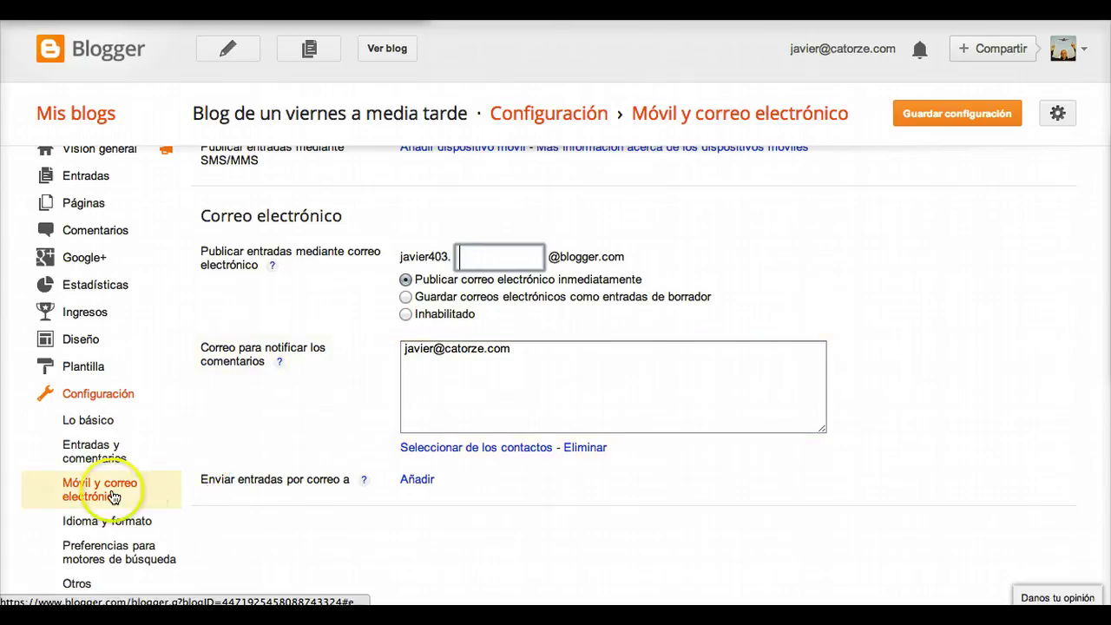
pyautogui.scroll(2, 78, 564)
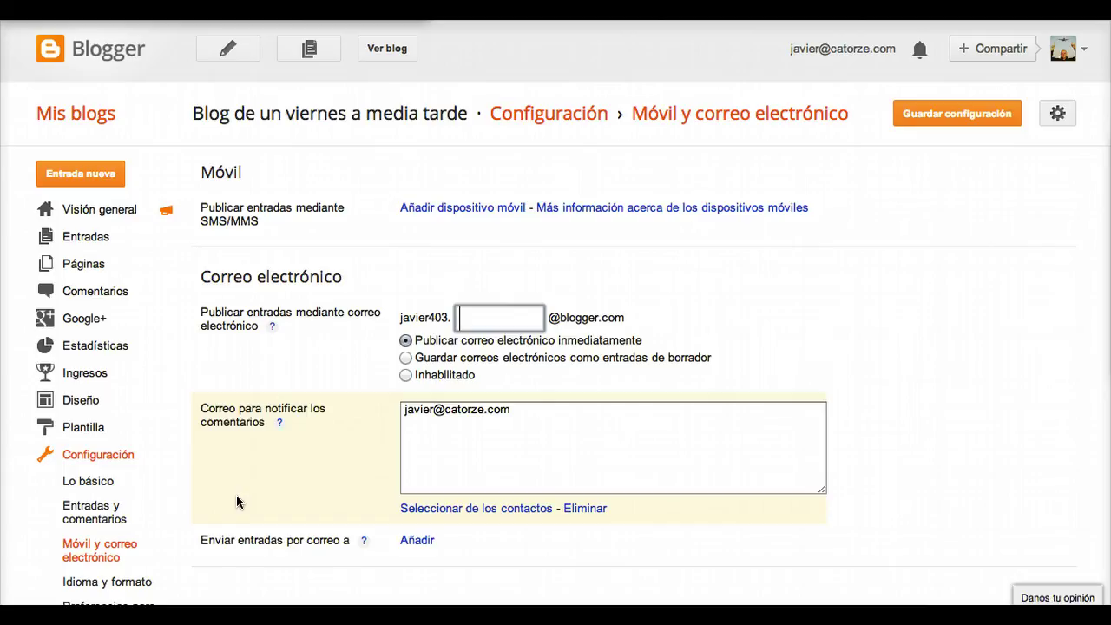
# Leave the email settings without saving and create a new entry titled "Primera entrada de mi nuevo blog".
pyautogui.click(95, 239)
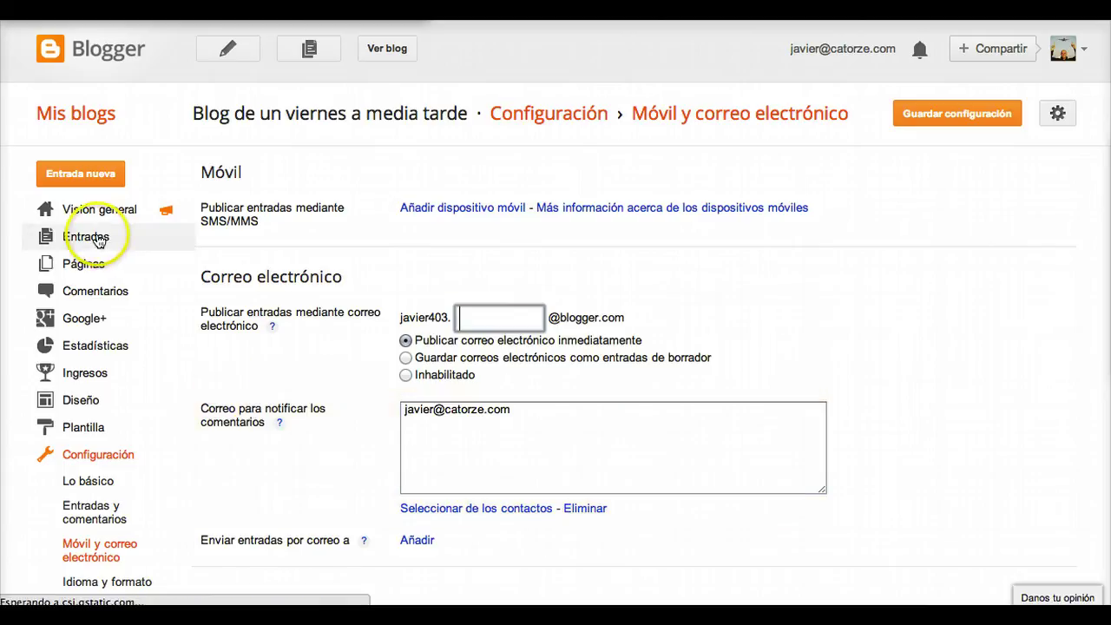
pyautogui.click(664, 159)
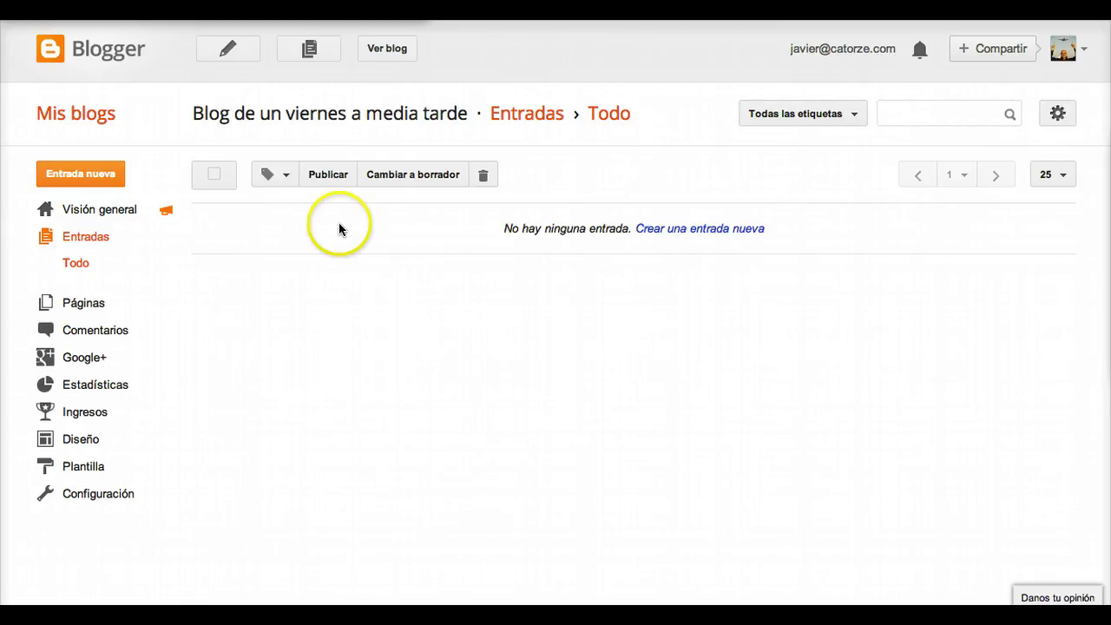
pyautogui.click(77, 176)
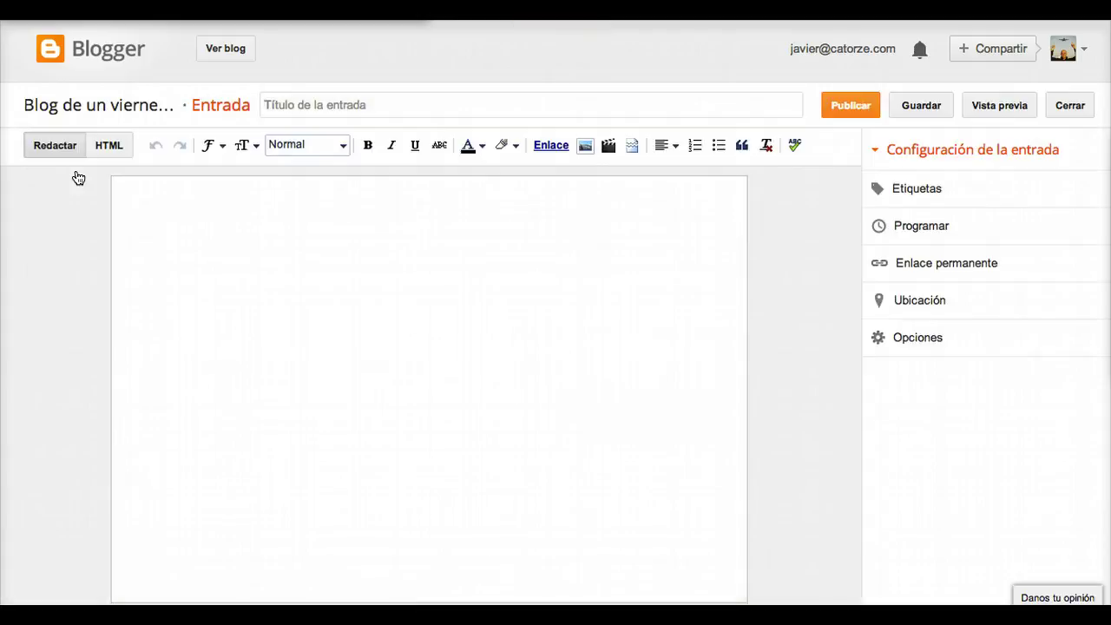
pyautogui.click(347, 104)
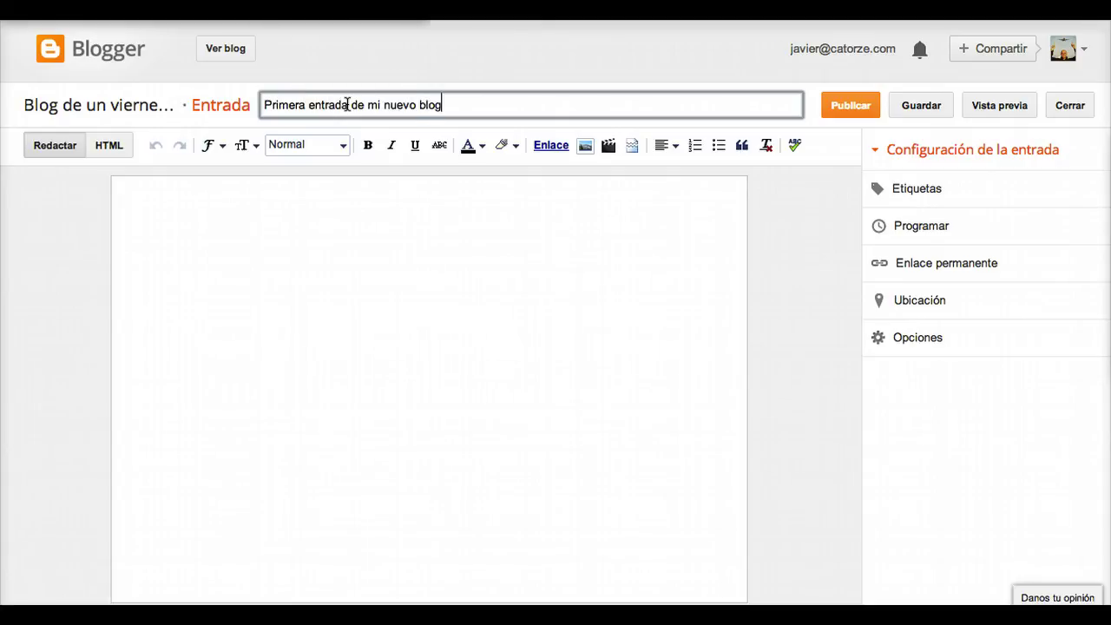
pyautogui.click(322, 258)
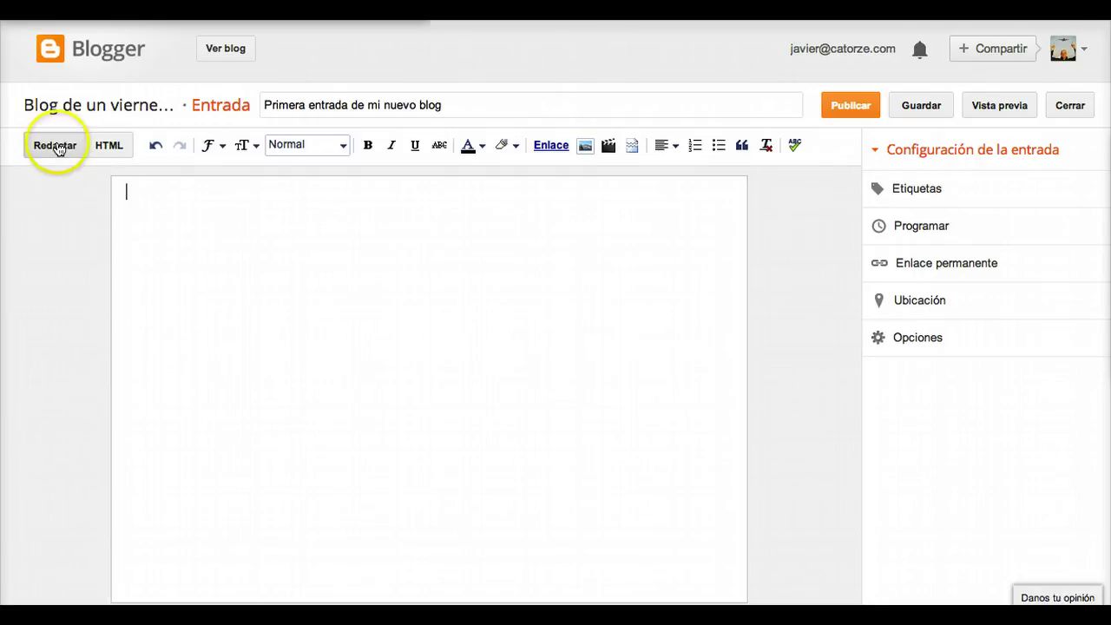
# Write the word "Negrita" inside strong tags in the entry's HTML view and return to the Redactar view.
pyautogui.click(101, 150)
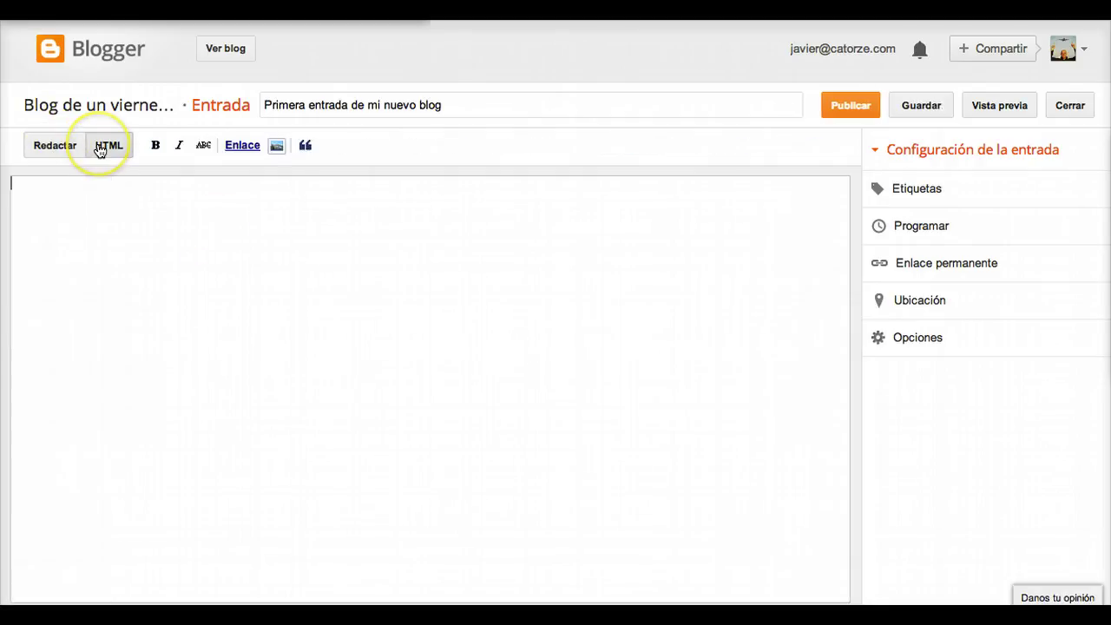
pyautogui.click(124, 231)
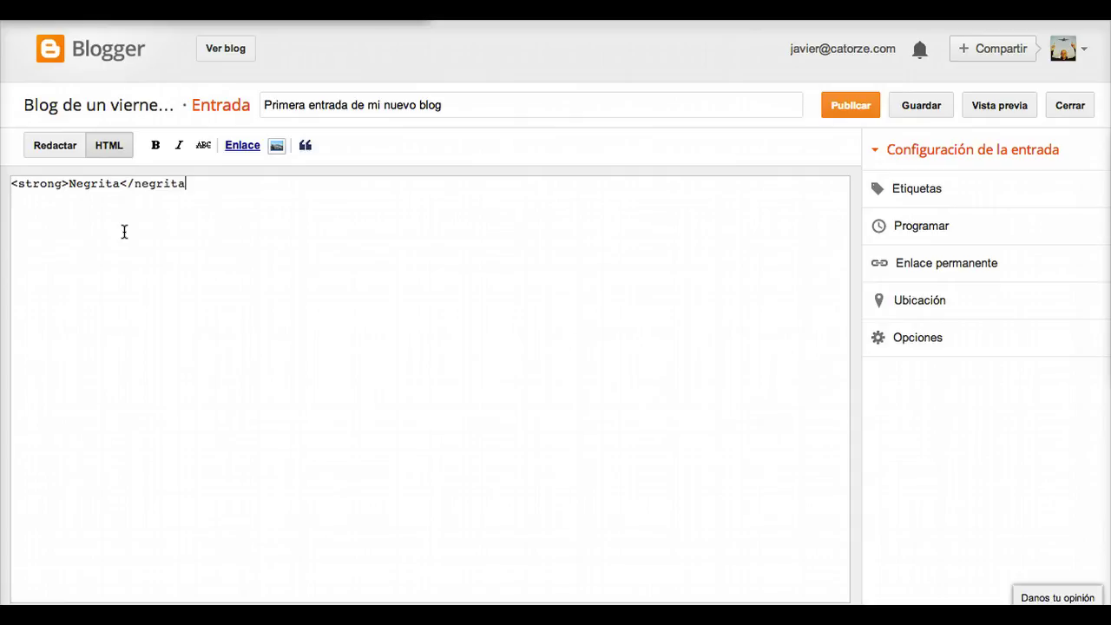
pyautogui.press('BackSpace')
pyautogui.press('BackSpace')
pyautogui.press('BackSpace')
pyautogui.press('BackSpace')
pyautogui.click(53, 146)
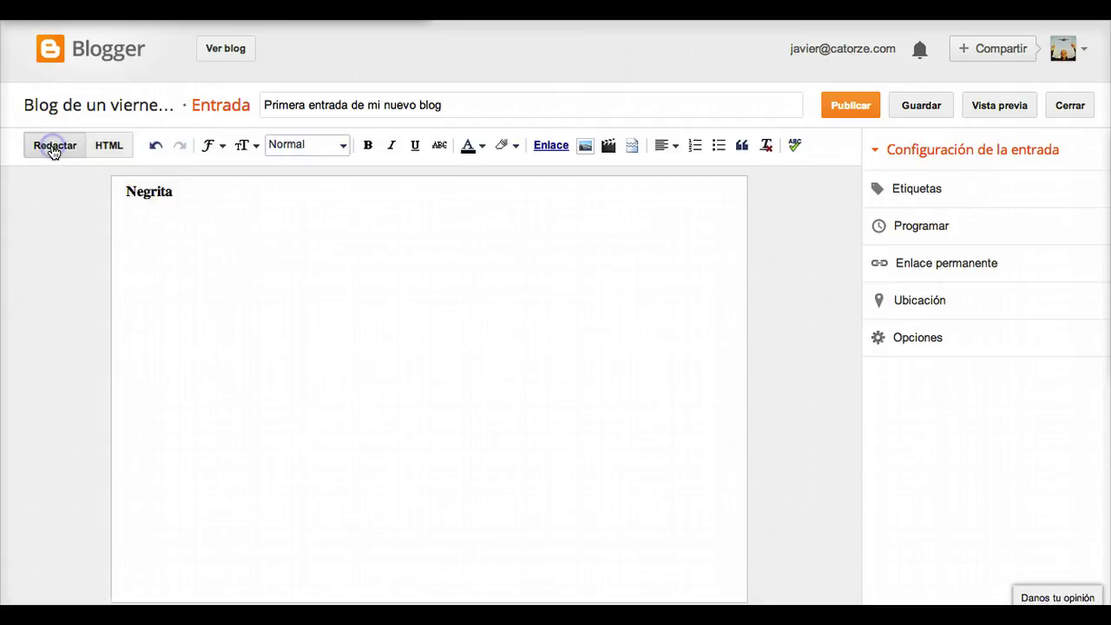
# Add a line reading "jjk" below the bold word and try the bold formatting on it.
pyautogui.click(208, 192)
pyautogui.press('Return')
pyautogui.write('jjk')
pyautogui.hotkey('shift', 'Left')
pyautogui.hotkey('shift', 'Left')
pyautogui.hotkey('shift', 'Left')
pyautogui.click(367, 145)
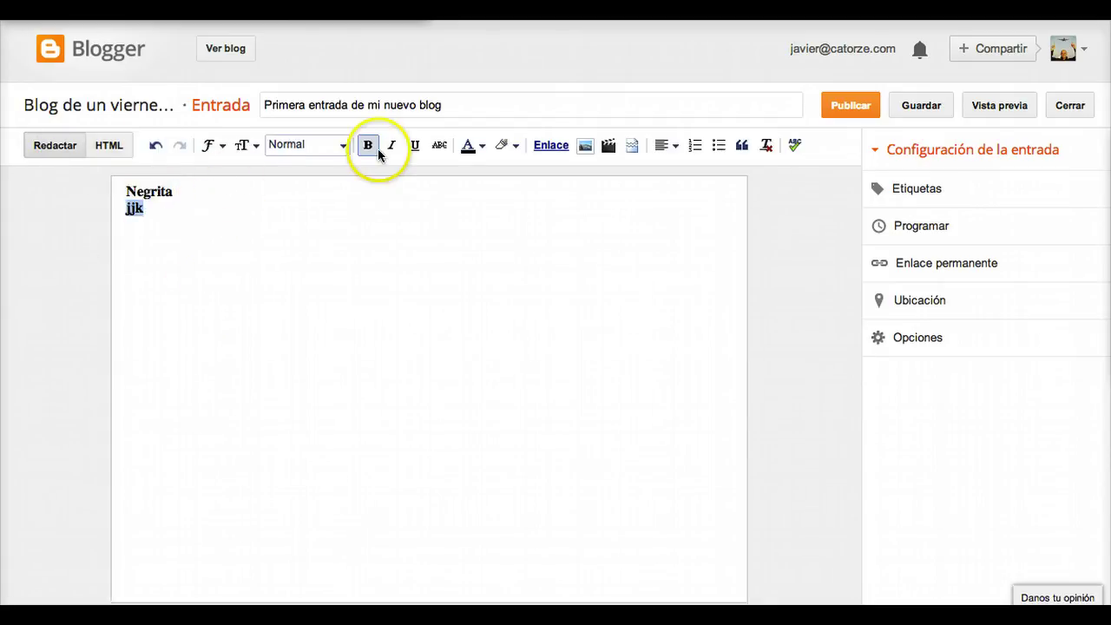
pyautogui.click(306, 255)
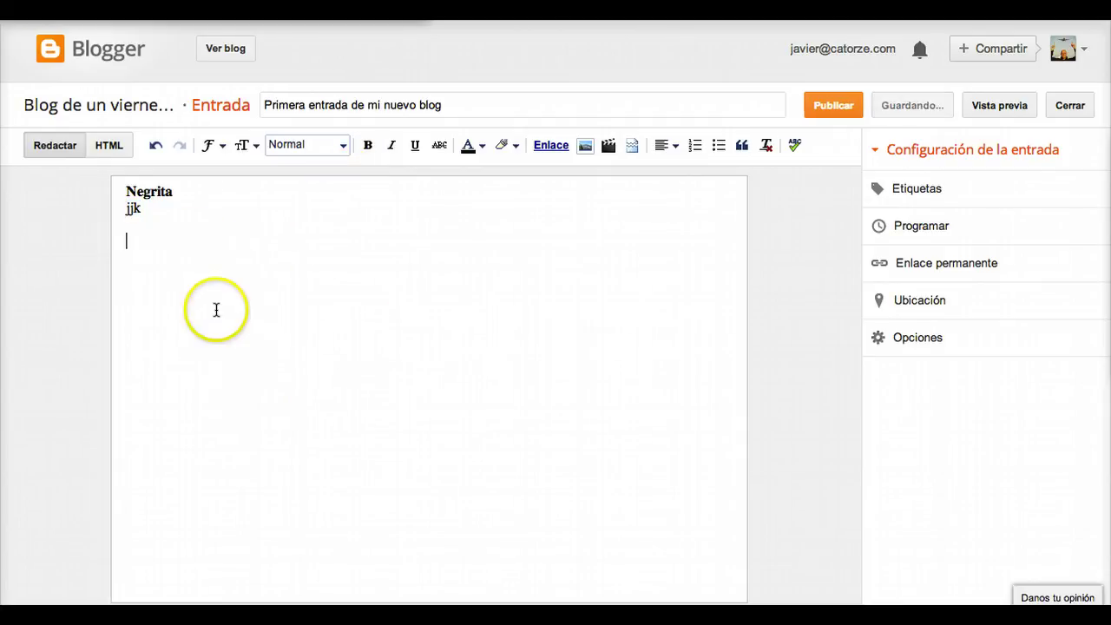
# Look at the image insertion tool and the entry's Etiquetas field.
pyautogui.click(585, 148)
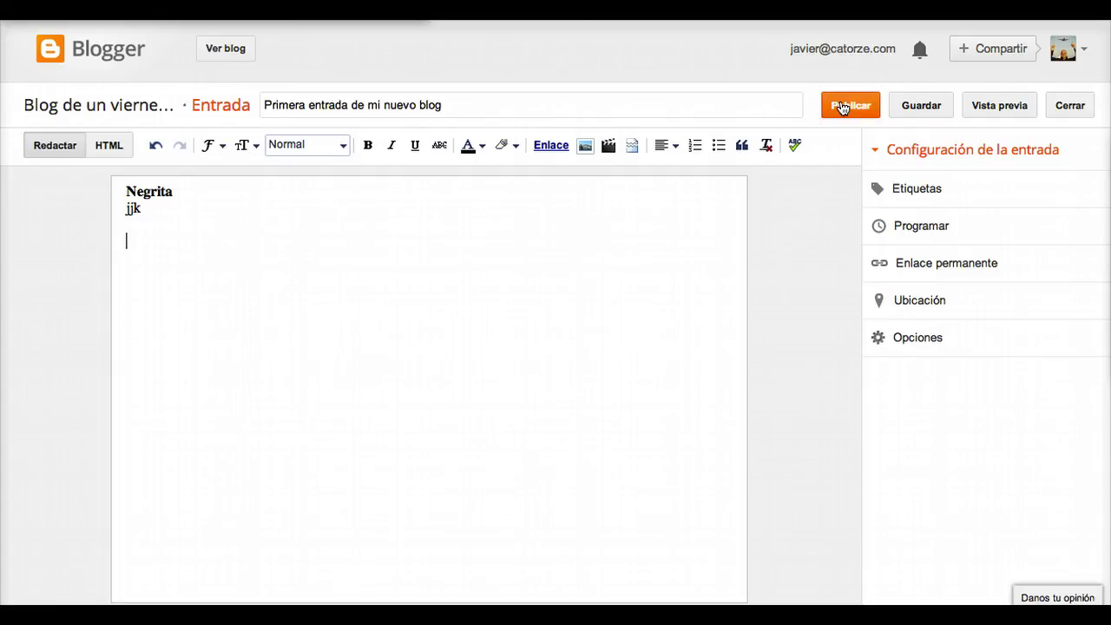
pyautogui.click(917, 198)
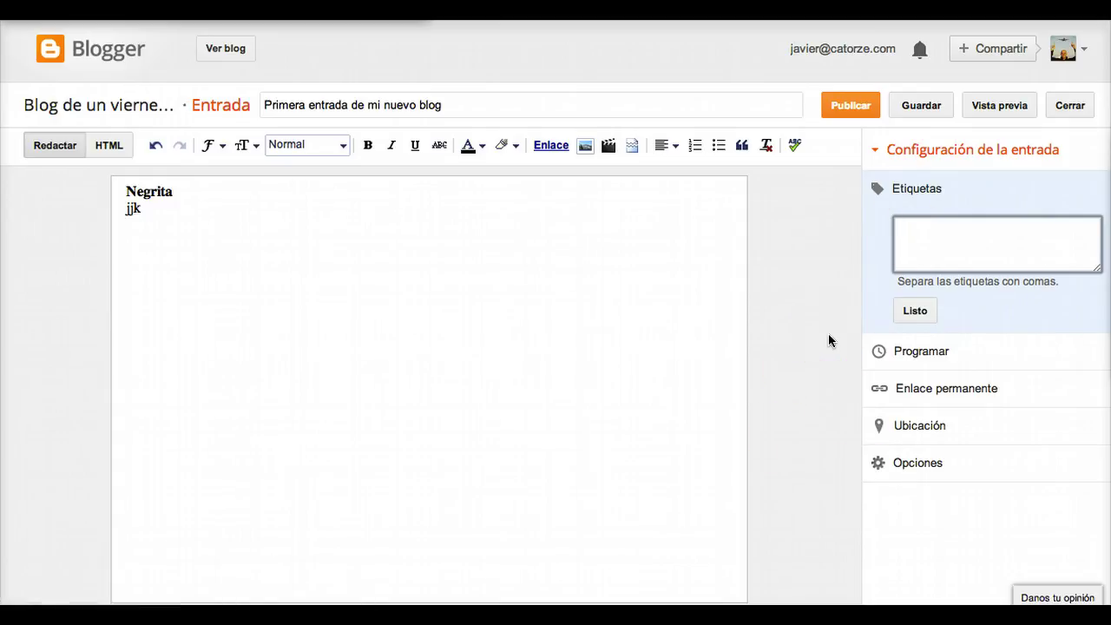
# Schedule the entry's publication with a set date of 20 January 2014.
pyautogui.click(893, 350)
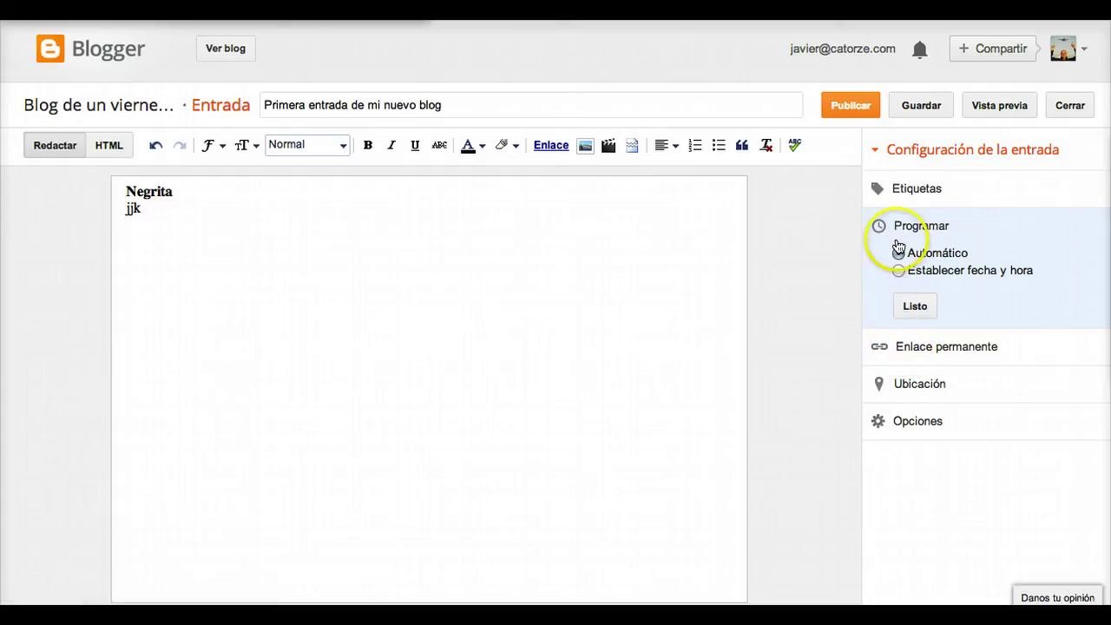
pyautogui.click(837, 110)
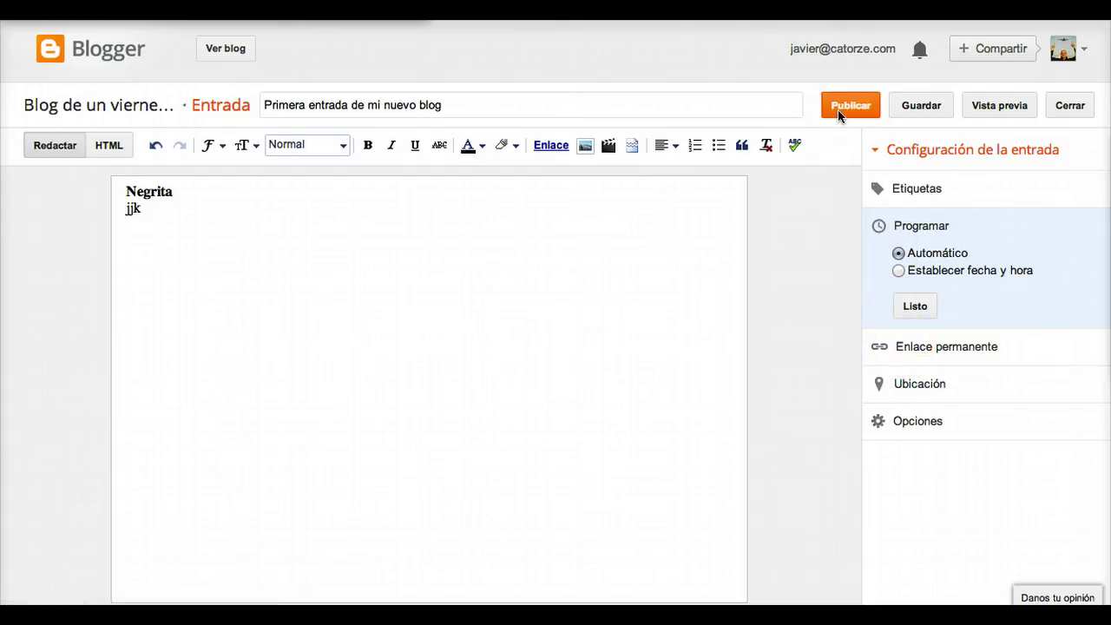
pyautogui.click(726, 301)
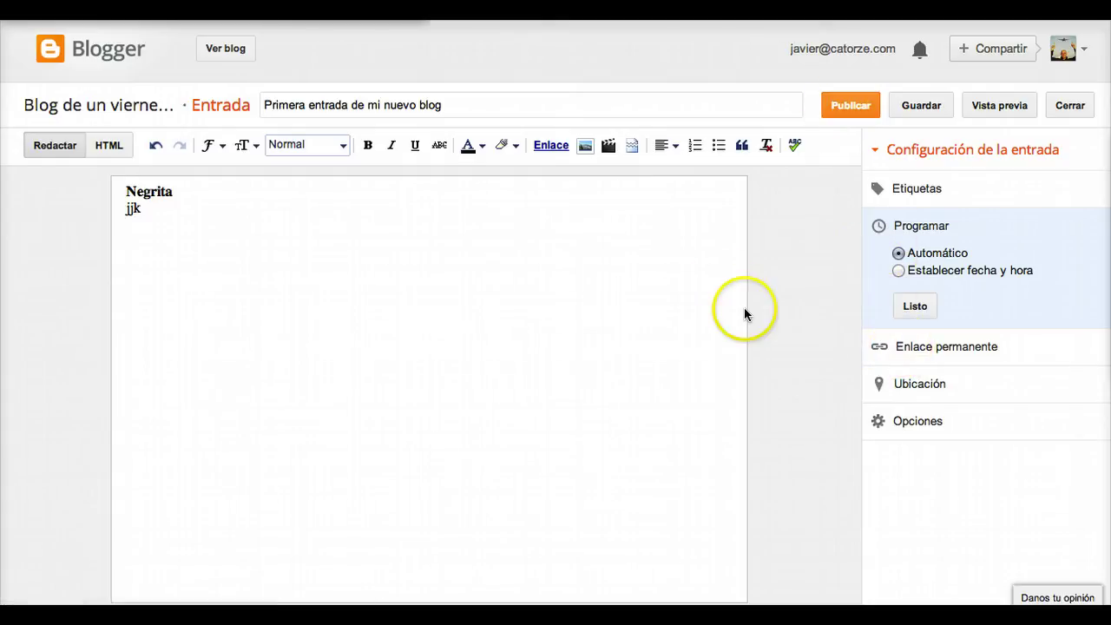
pyautogui.click(898, 270)
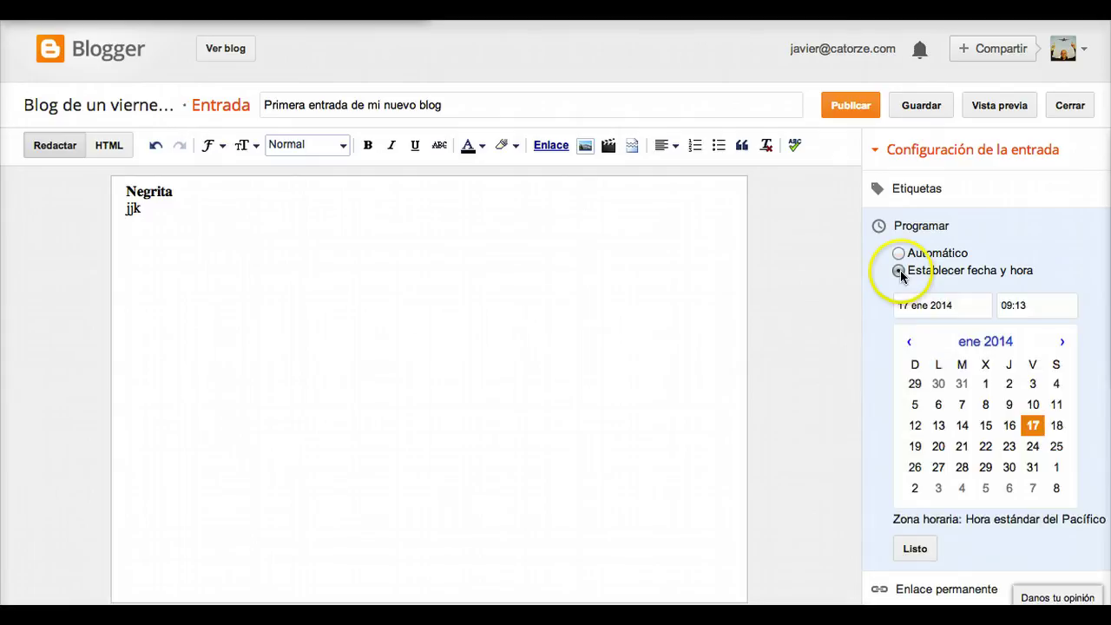
pyautogui.click(938, 446)
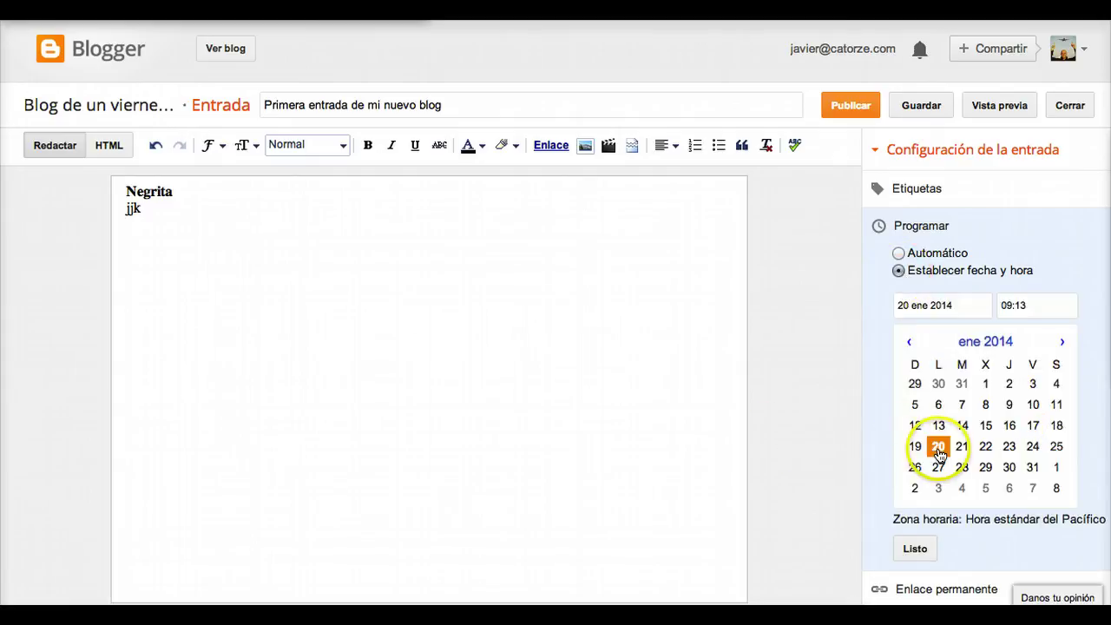
pyautogui.click(912, 548)
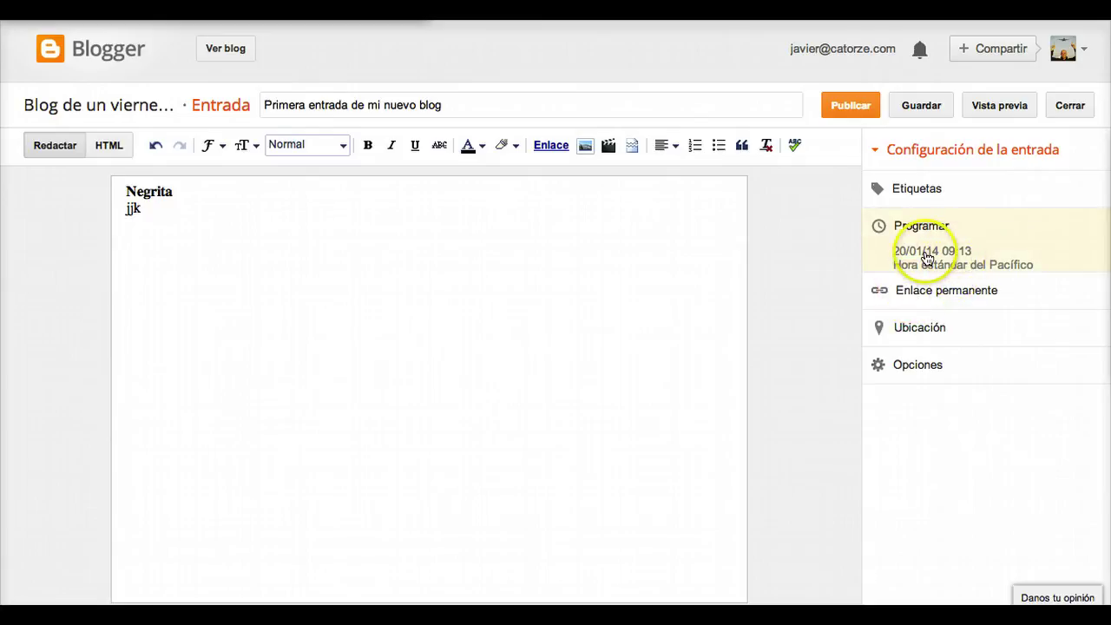
# Switch the entry's permalink to Enlace permanente personalizado, leaving the custom address empty.
pyautogui.click(993, 271)
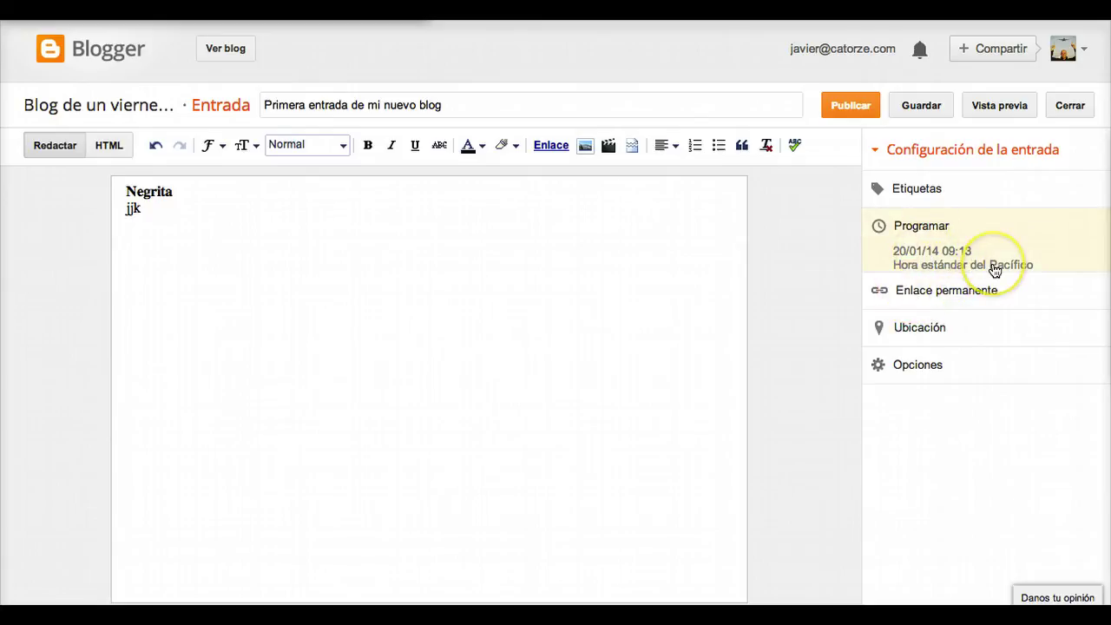
pyautogui.click(955, 286)
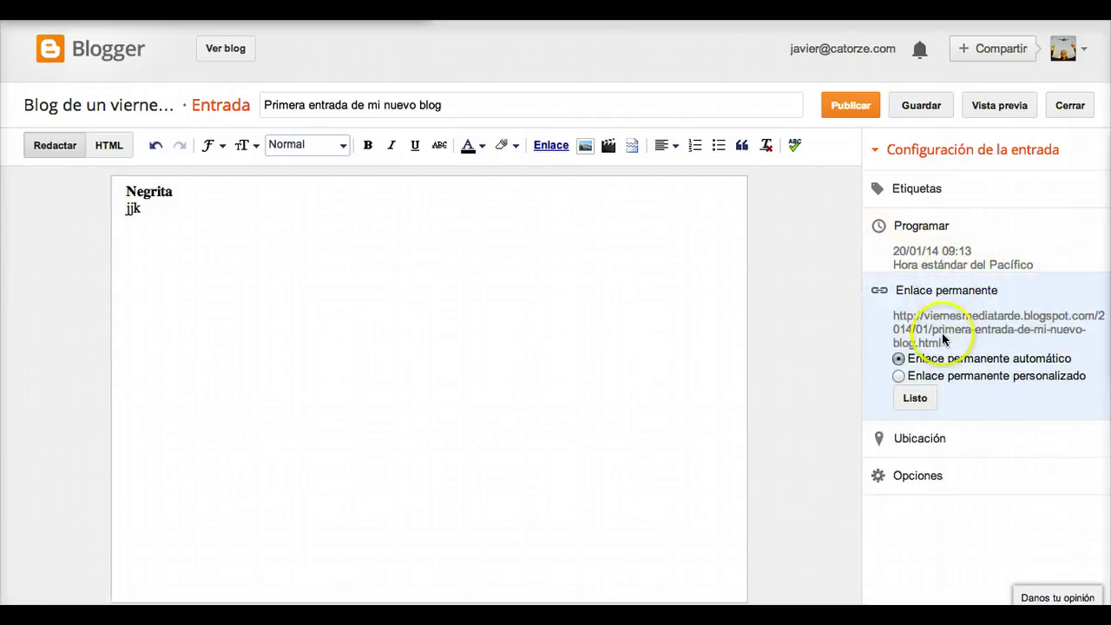
pyautogui.click(899, 377)
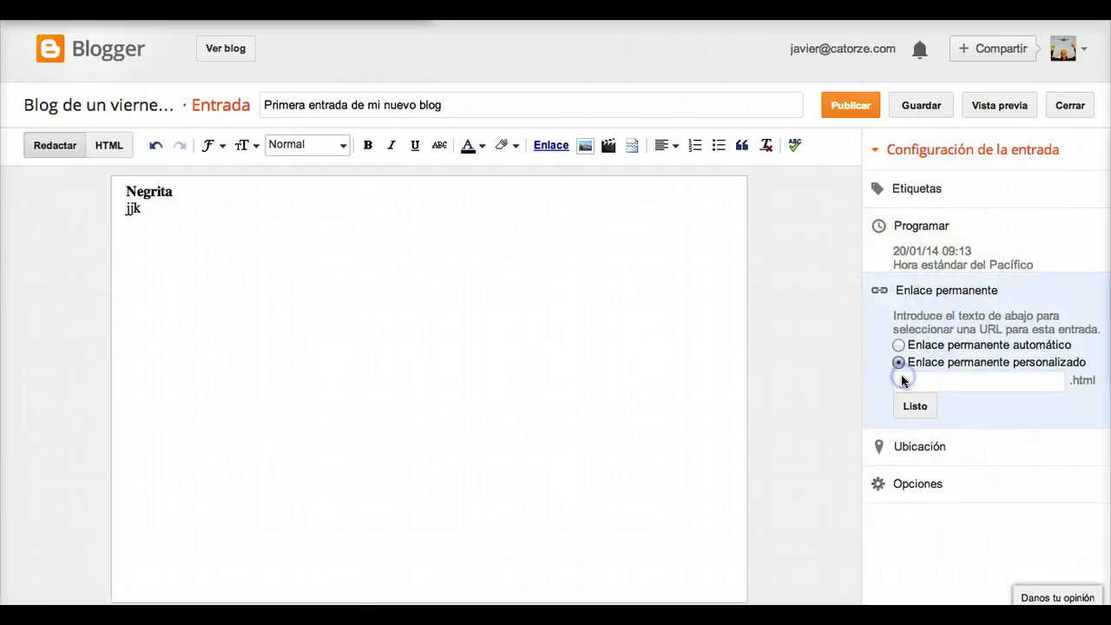
pyautogui.click(945, 377)
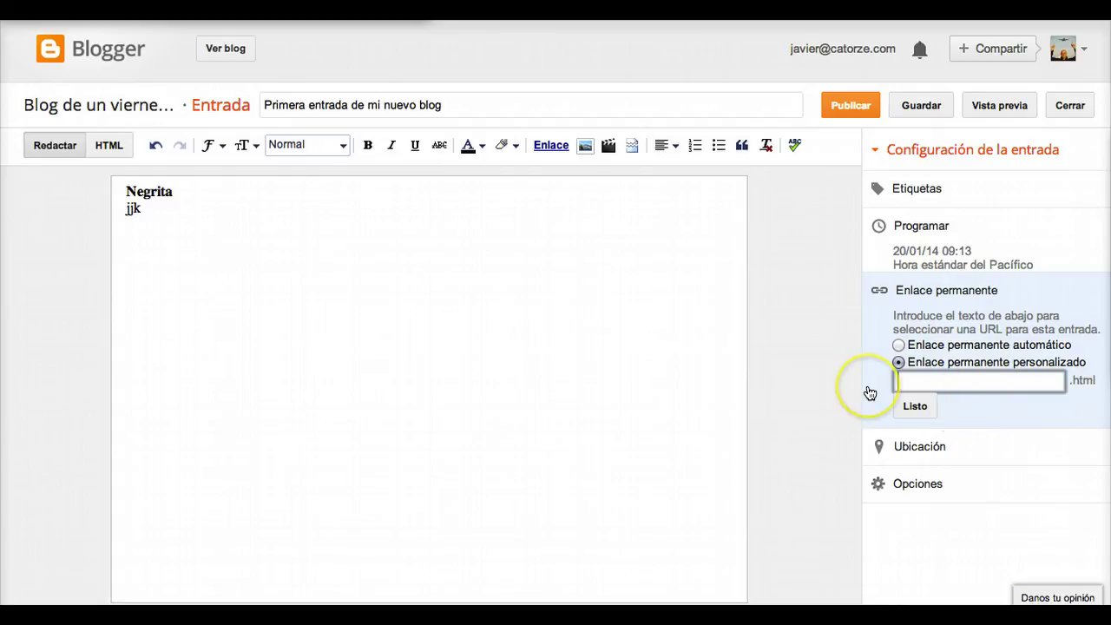
# Review the entry's Opciones, Etiquetas and Programar settings.
pyautogui.click(903, 483)
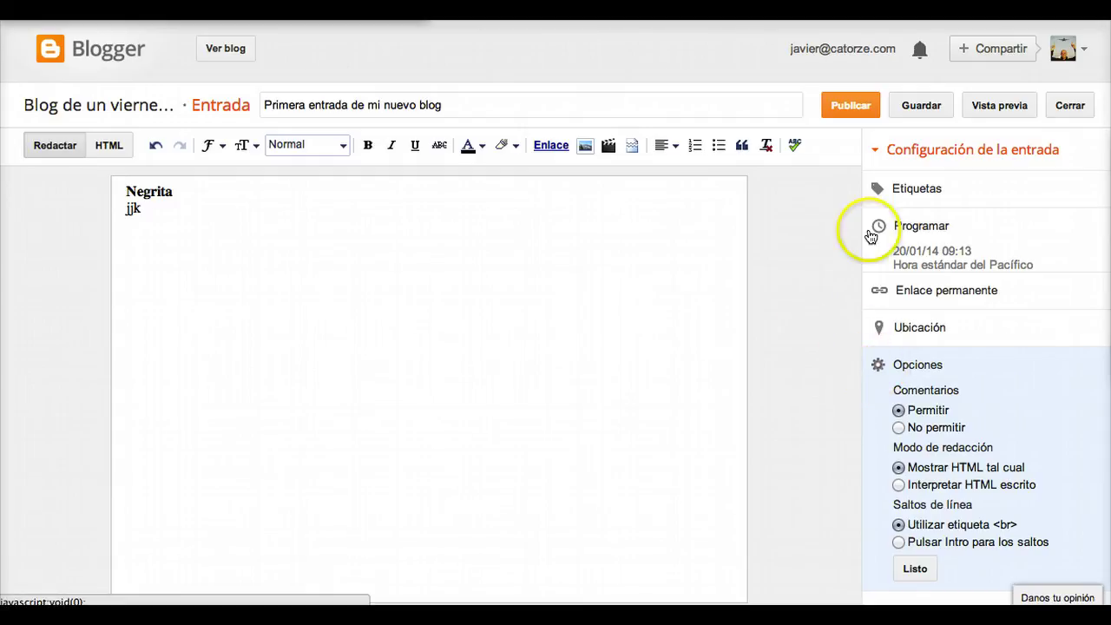
pyautogui.click(901, 195)
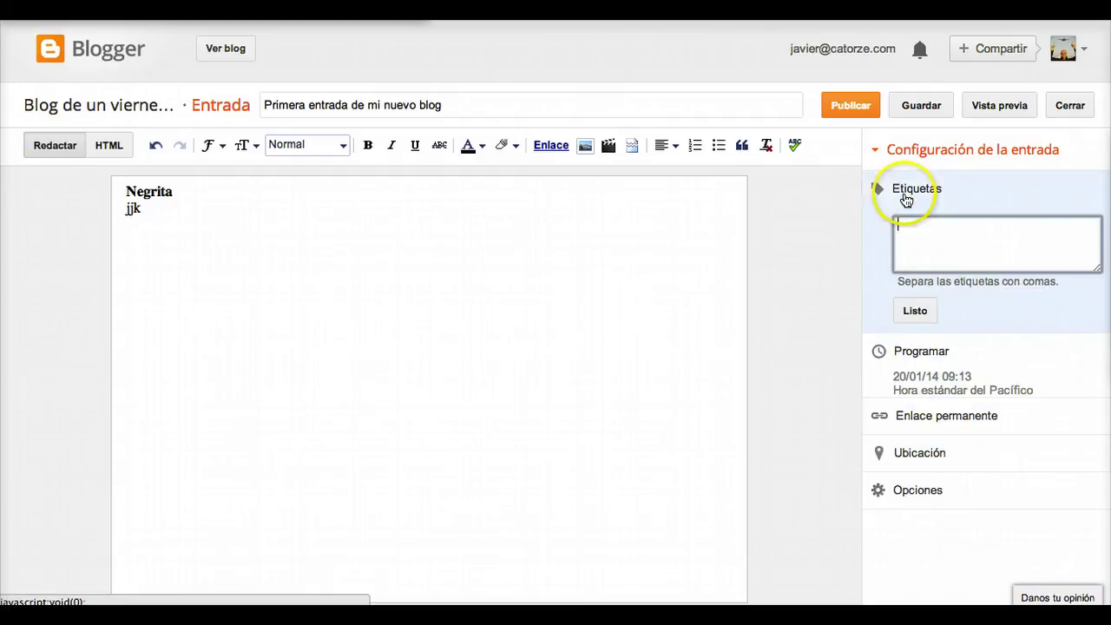
pyautogui.click(875, 351)
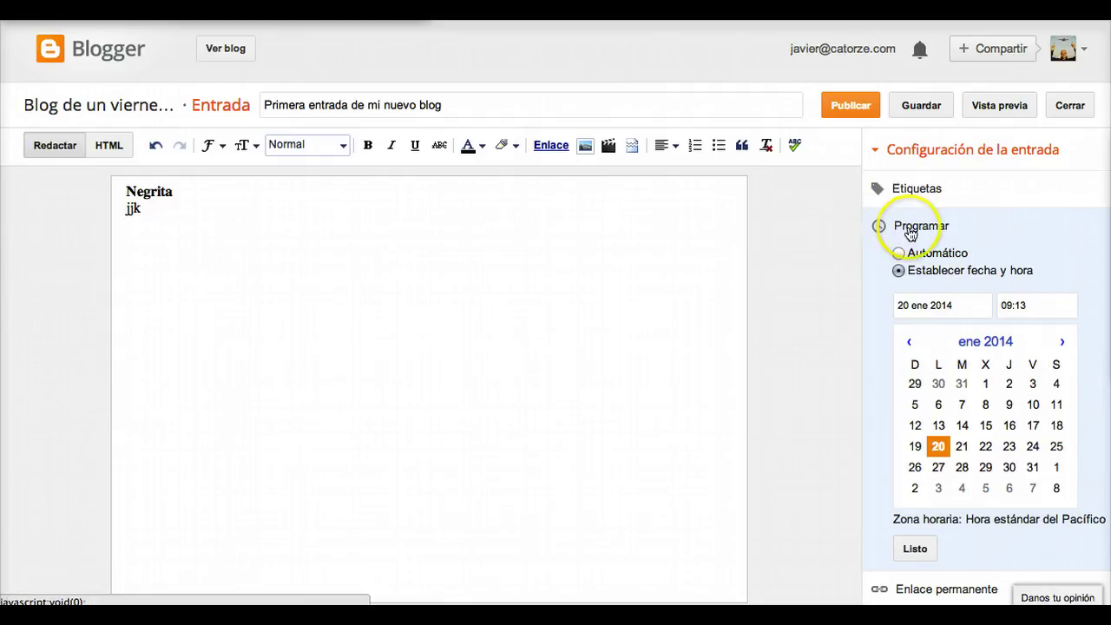
pyautogui.scroll(-2, 867, 493)
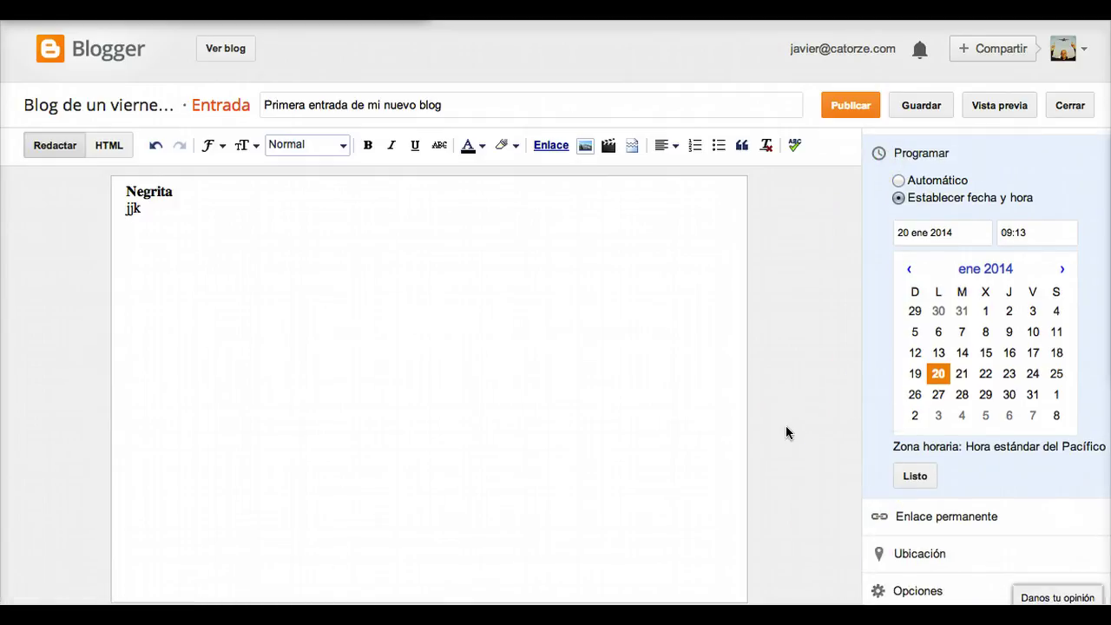
pyautogui.click(607, 349)
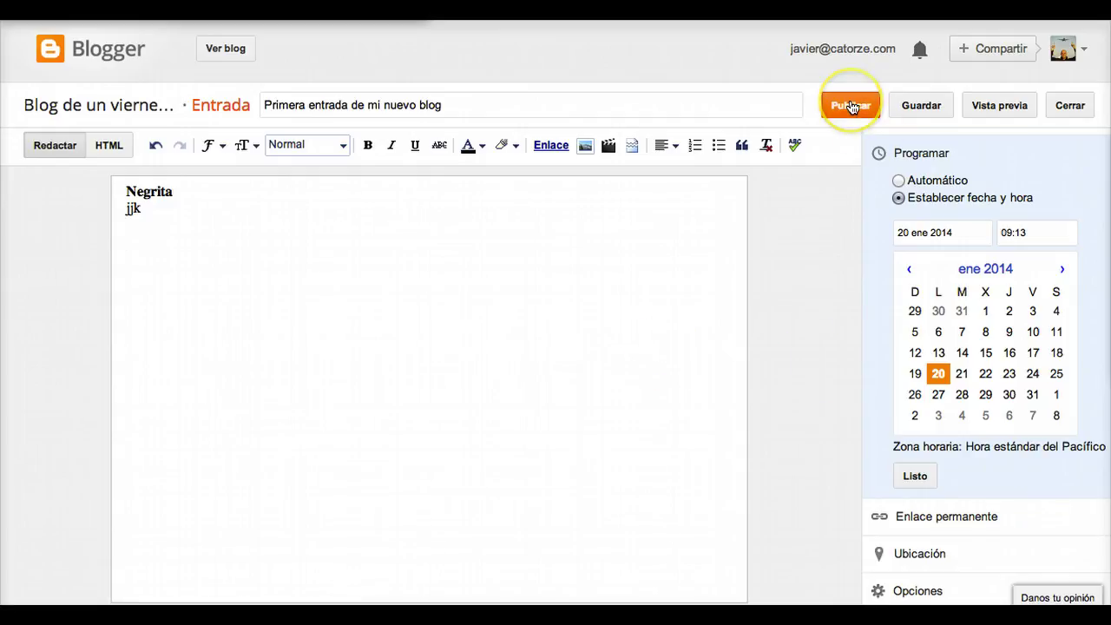
# Set the entry's publication scheduling to Automático and try to publish it.
pyautogui.click(898, 180)
pyautogui.click(850, 108)
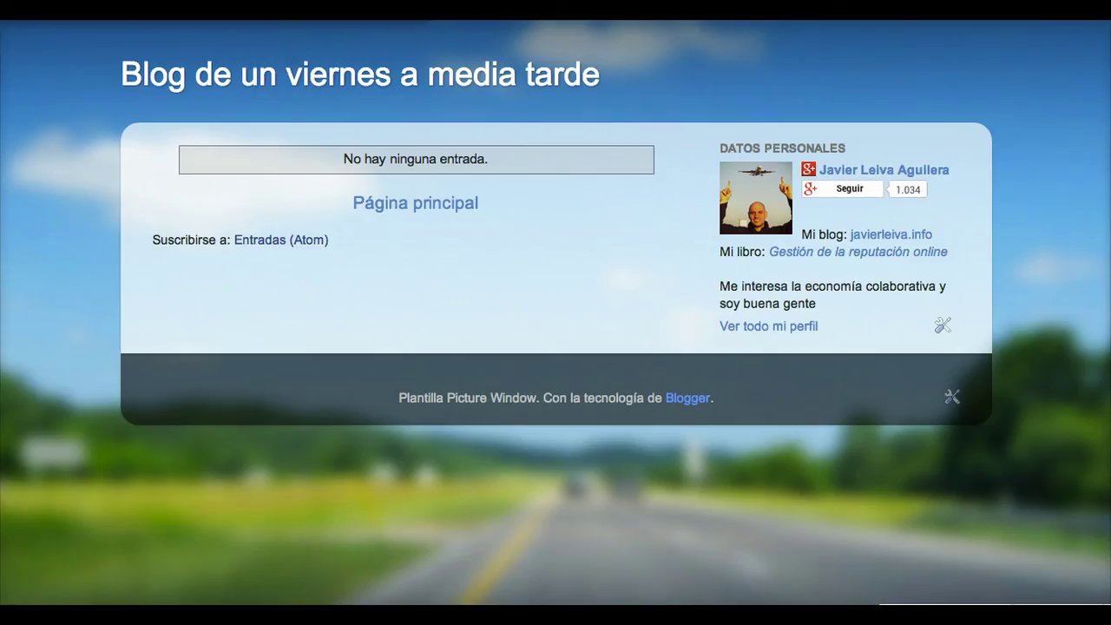
pyautogui.press('super+r')
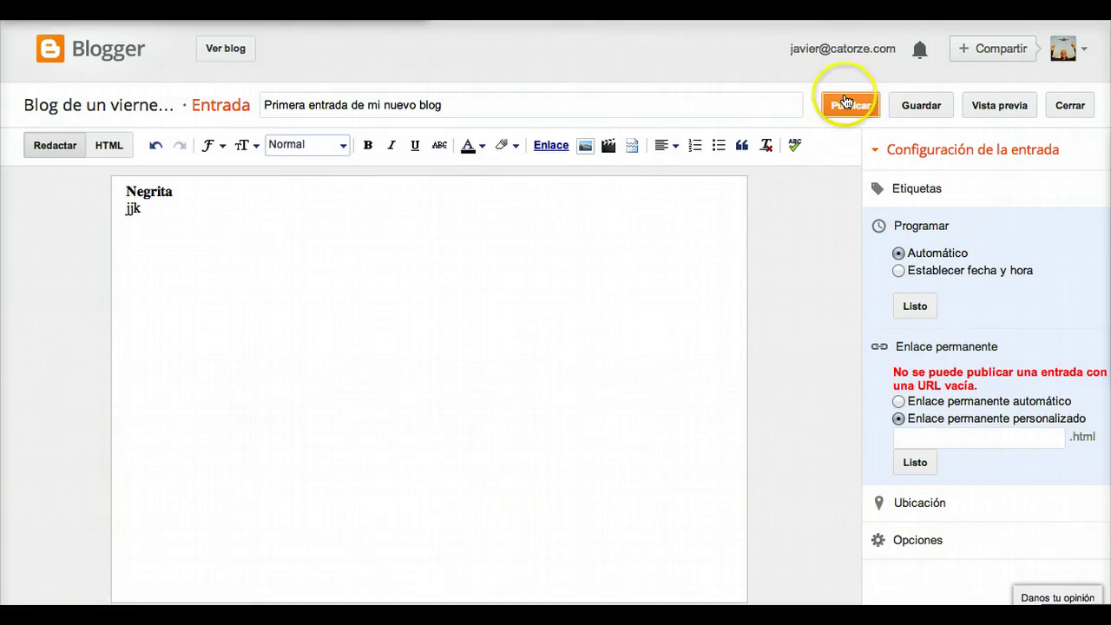
pyautogui.click(845, 105)
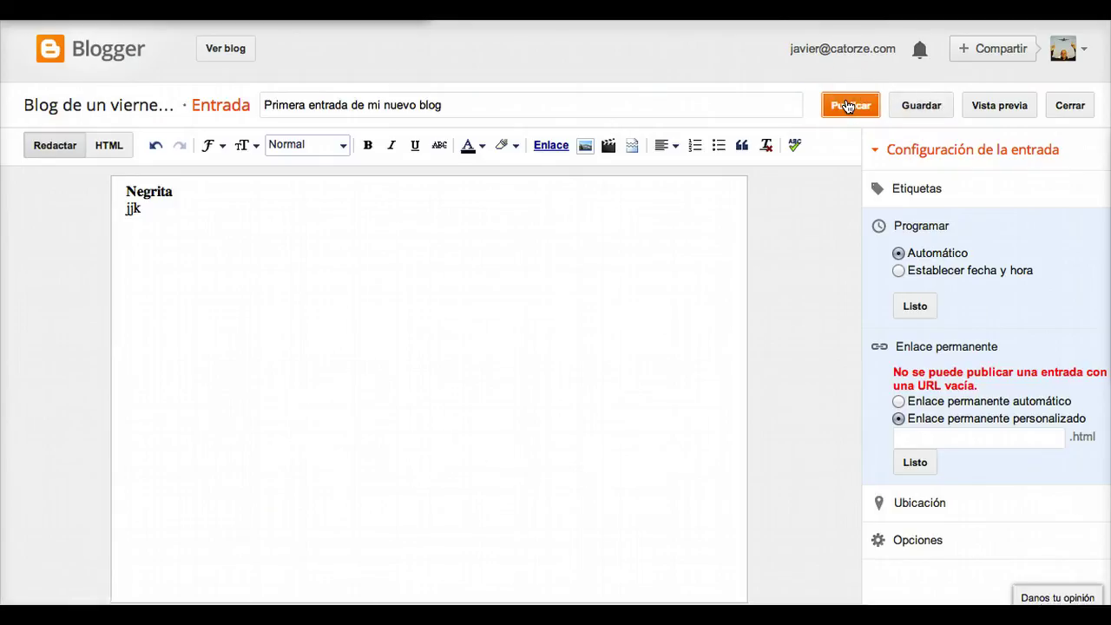
pyautogui.click(582, 297)
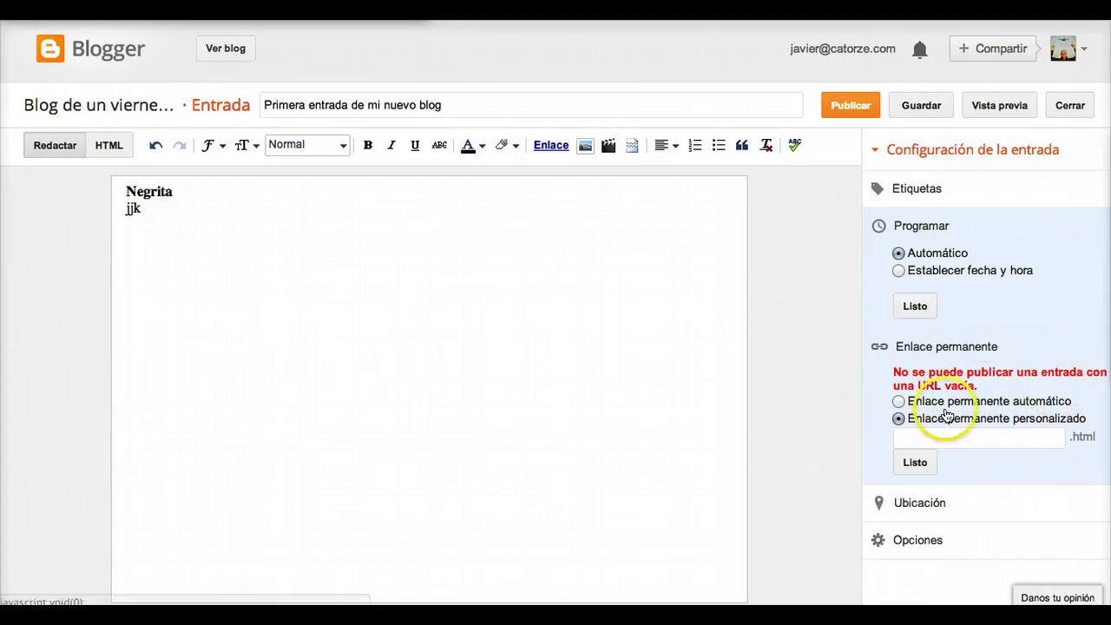
# Publish the entry with the automatic permalink, without sharing it on Google+.
pyautogui.click(898, 403)
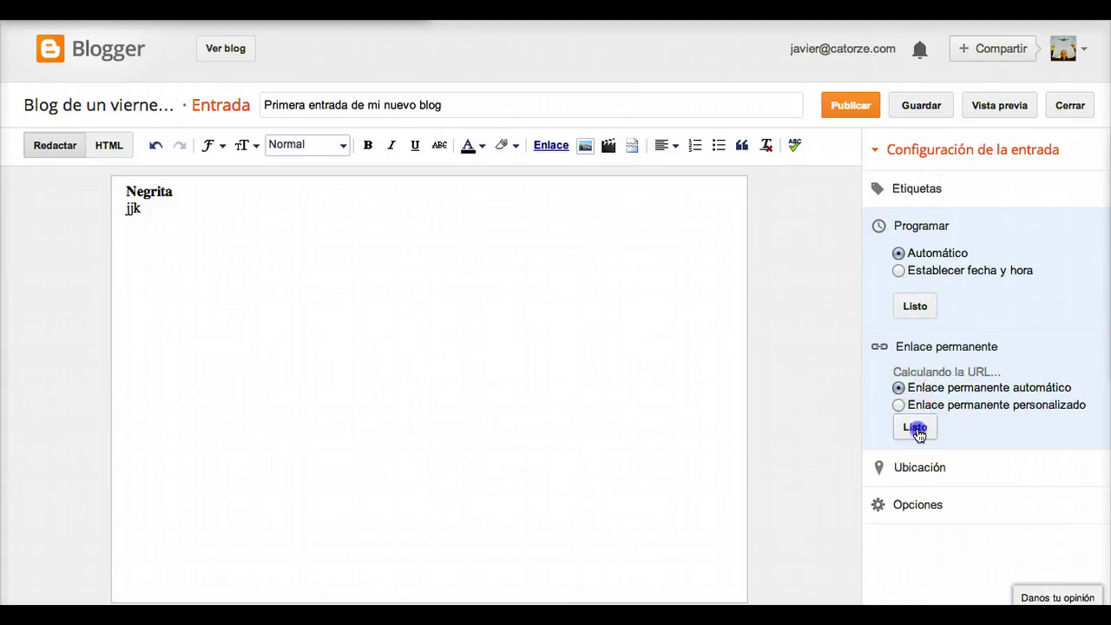
pyautogui.click(913, 426)
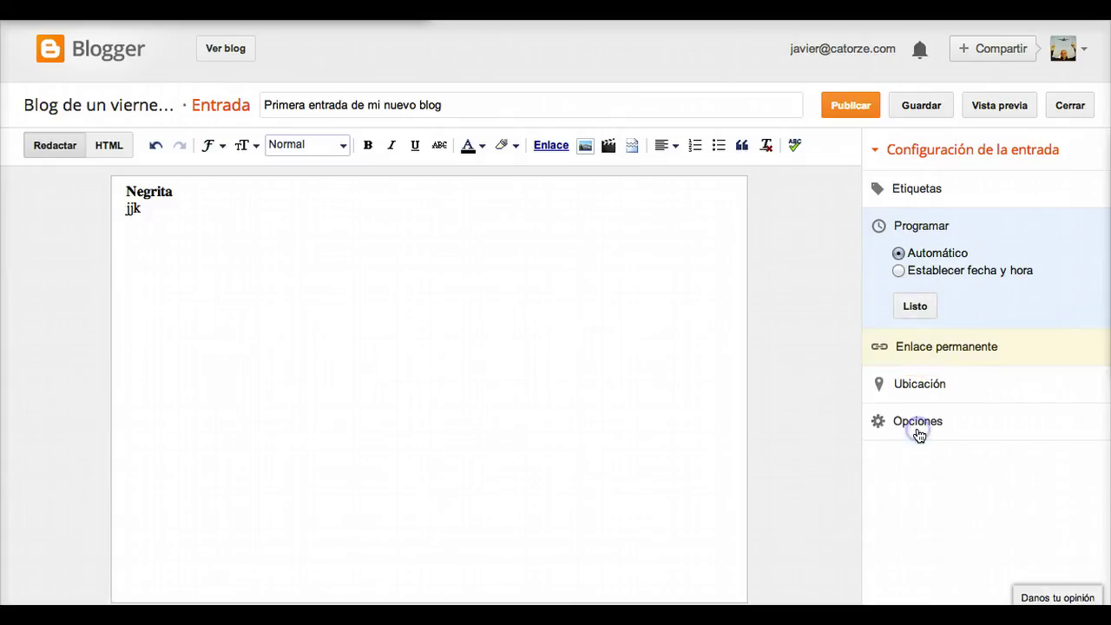
pyautogui.click(854, 115)
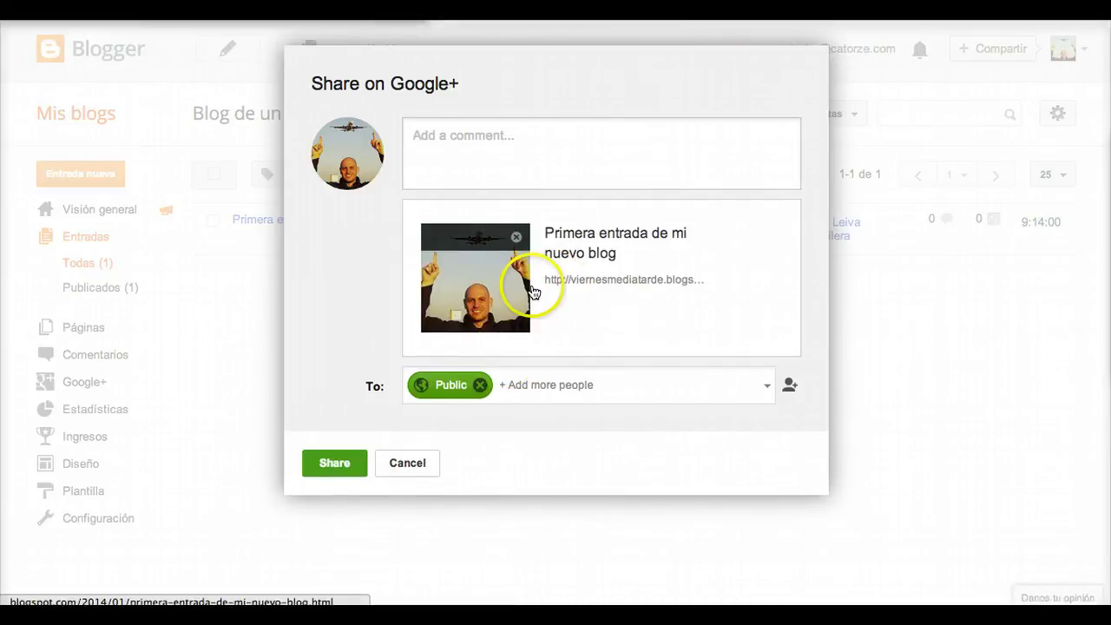
pyautogui.click(400, 466)
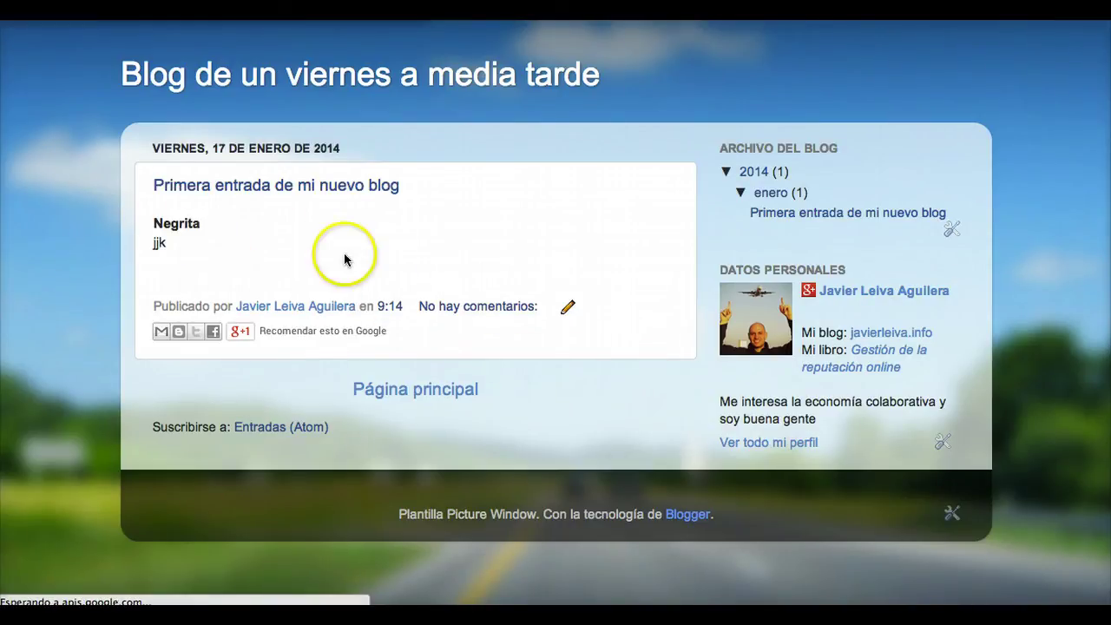
# Look at the published entry's comment form and its Comentar como option on the live blog.
pyautogui.click(468, 310)
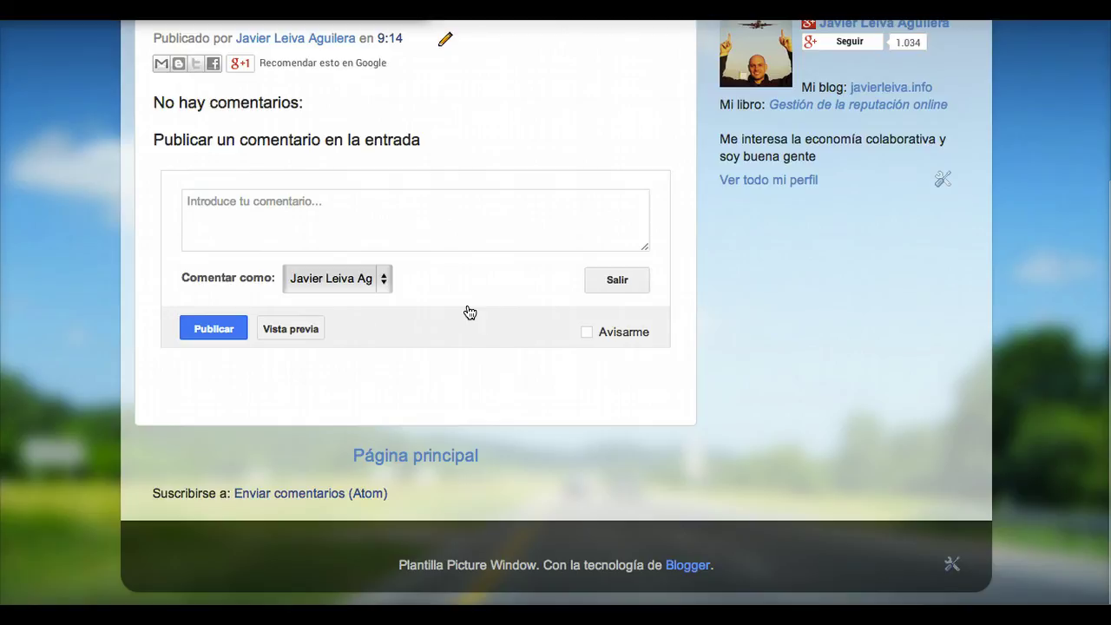
pyautogui.click(421, 326)
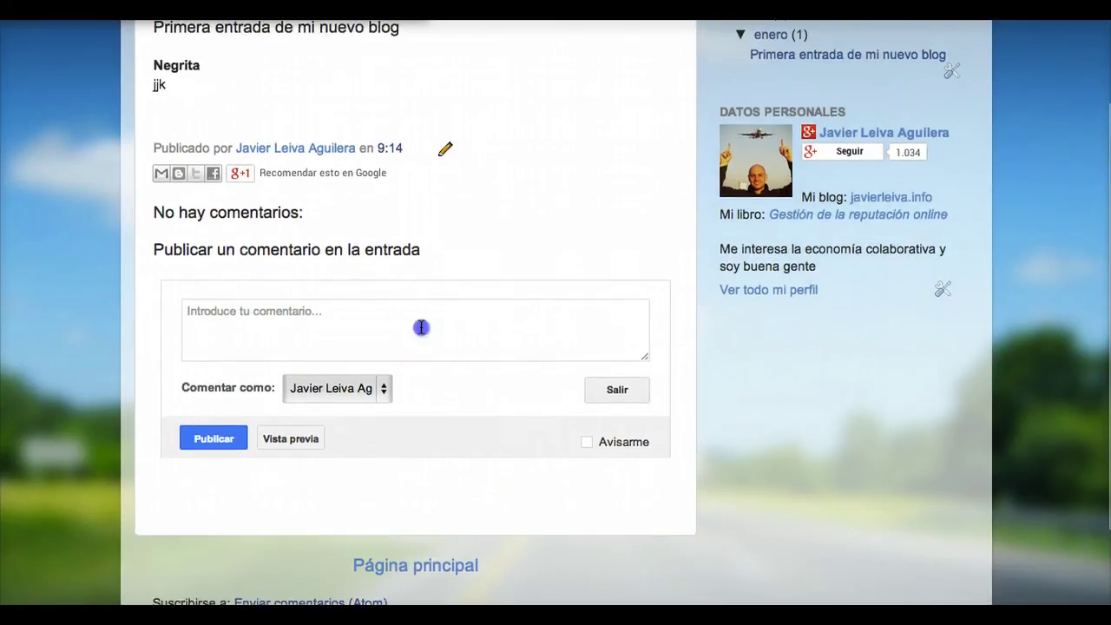
pyautogui.click(347, 388)
pyautogui.click(365, 387)
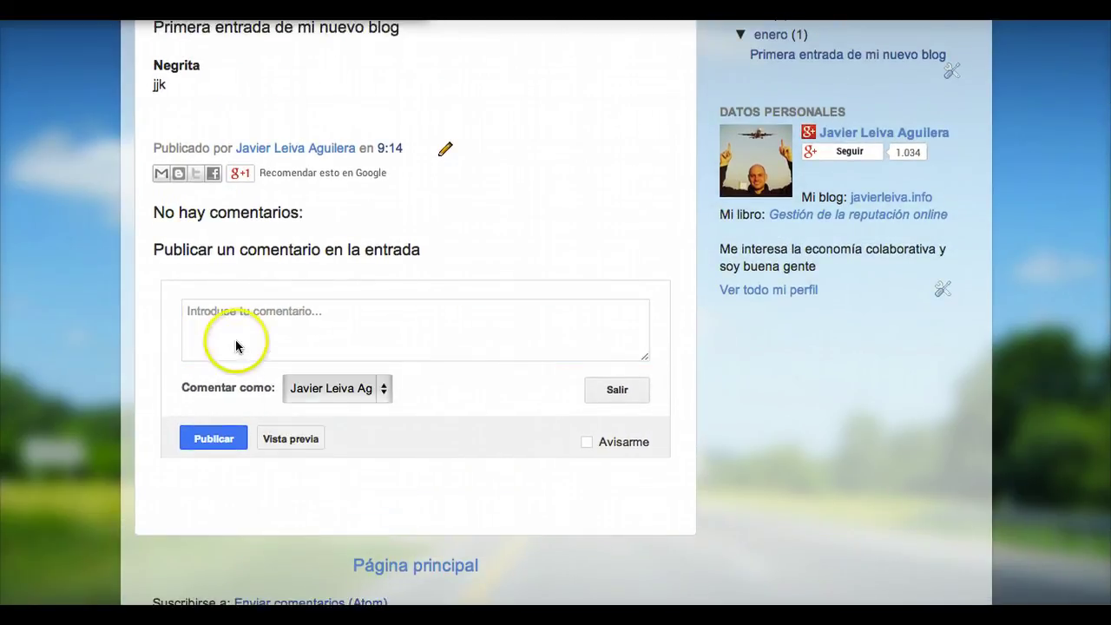
pyautogui.scroll(3, 235, 347)
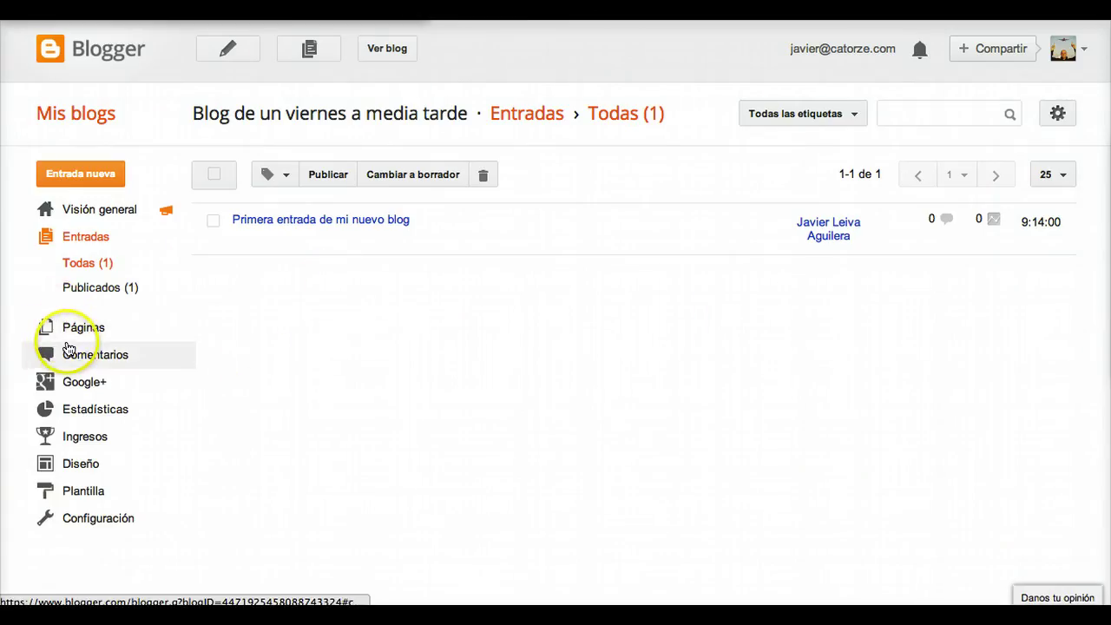
# Look through the blog's Comentarios and Google+ sections and its list of published entries.
pyautogui.click(69, 351)
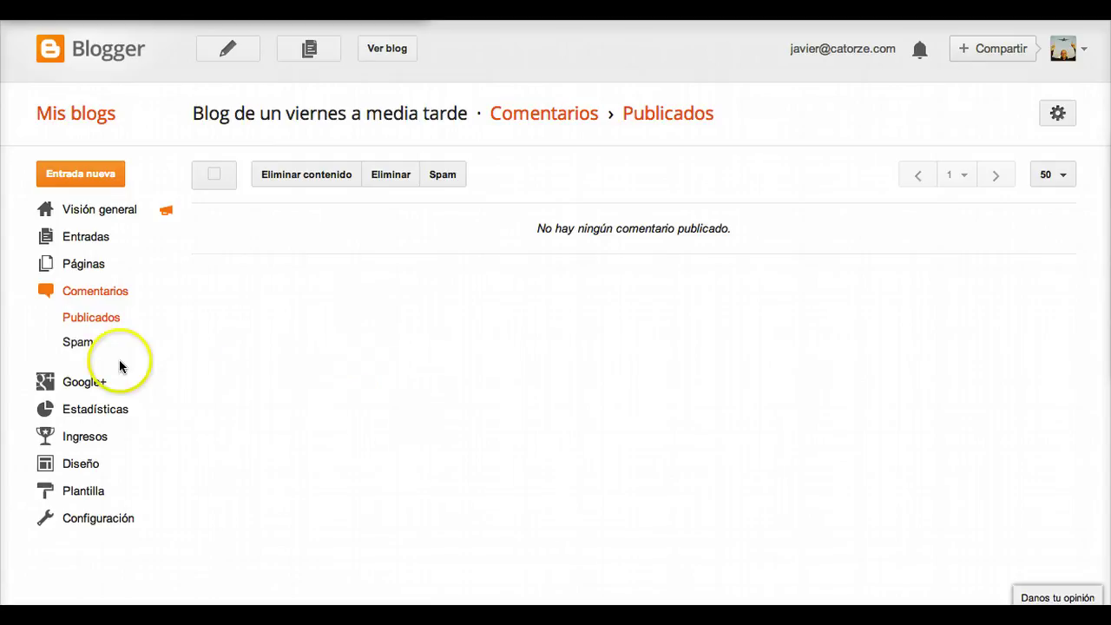
pyautogui.click(83, 382)
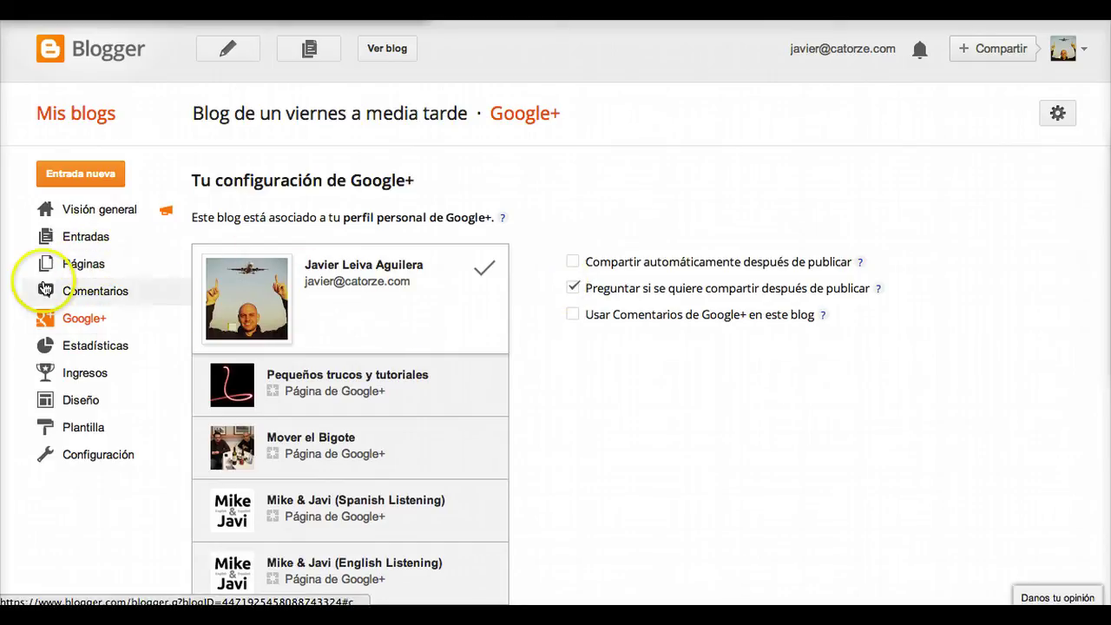
pyautogui.click(68, 243)
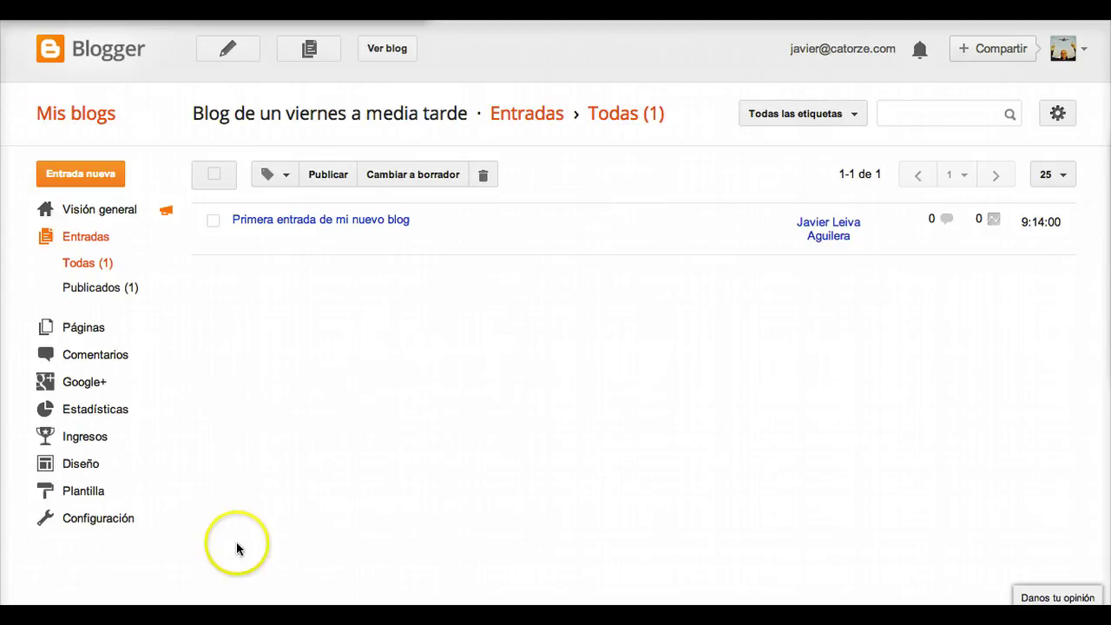
pyautogui.click(111, 287)
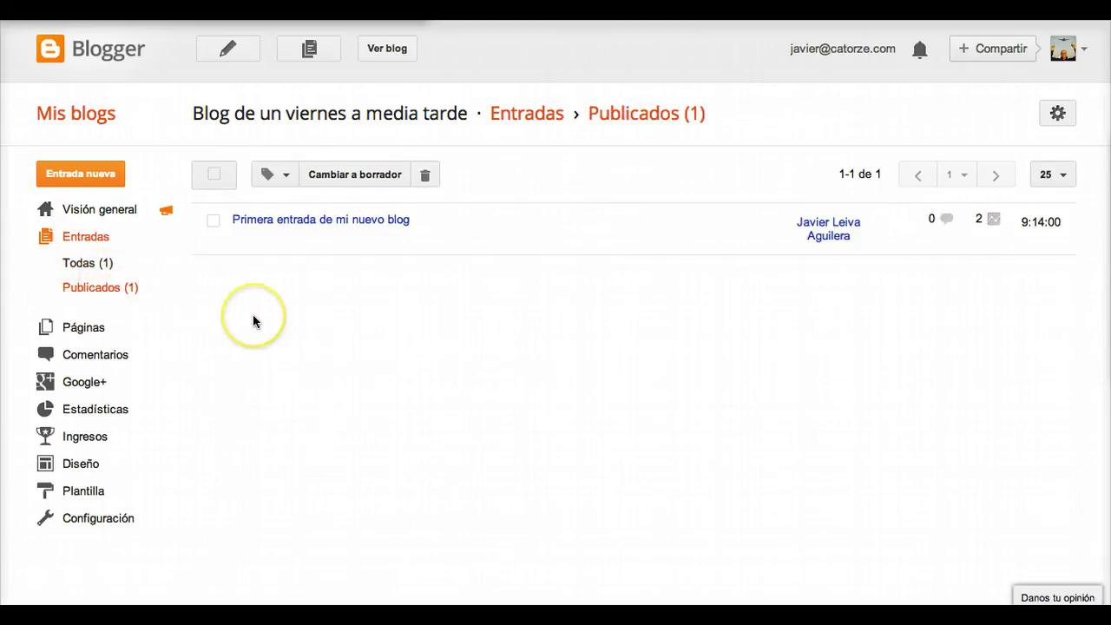
# Apply the dark red template from the Sencillo group to the blog.
pyautogui.click(67, 493)
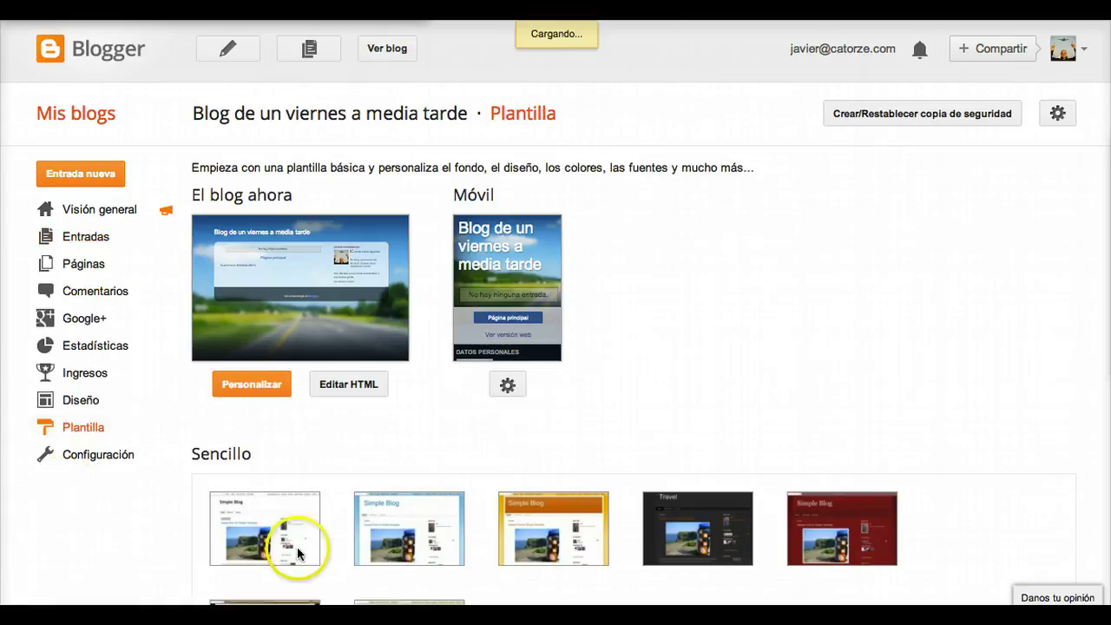
pyautogui.scroll(-2, 590, 446)
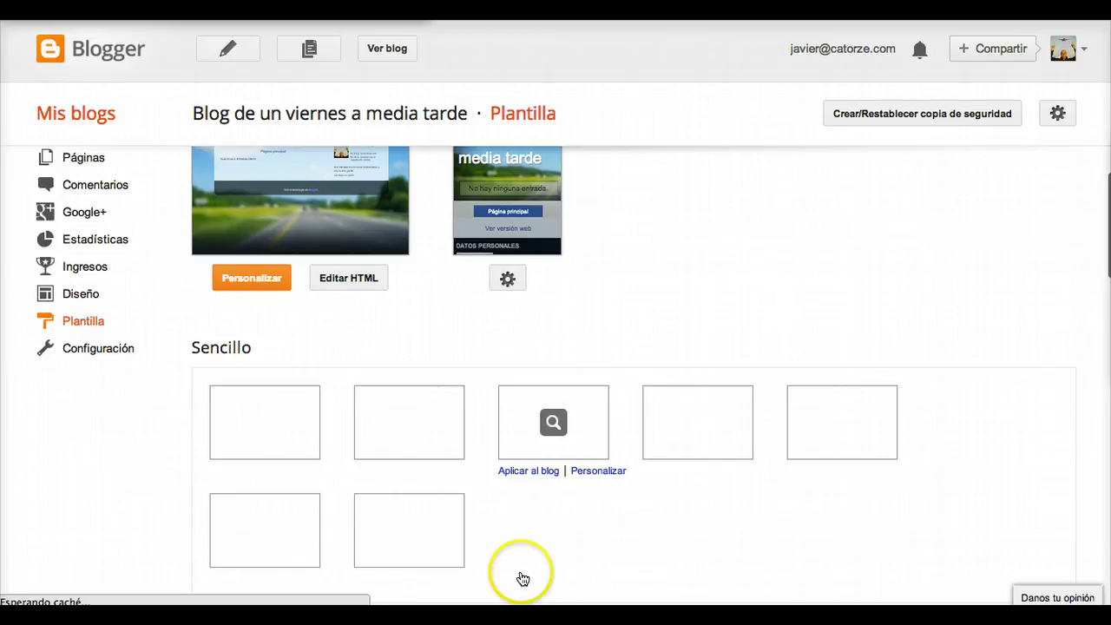
pyautogui.scroll(-1, 607, 555)
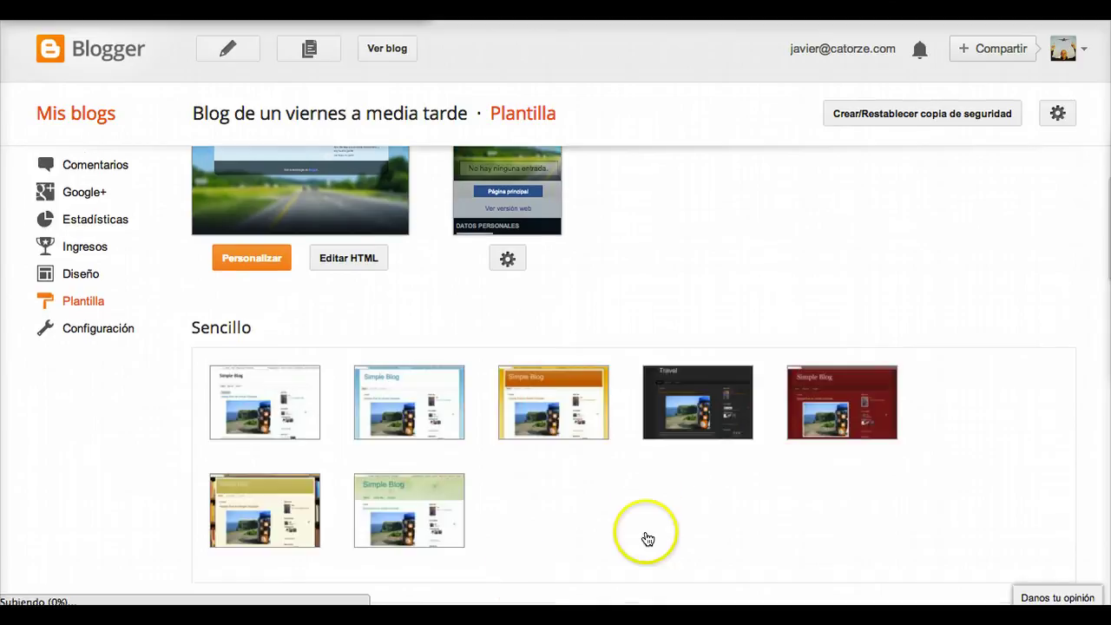
pyautogui.click(812, 415)
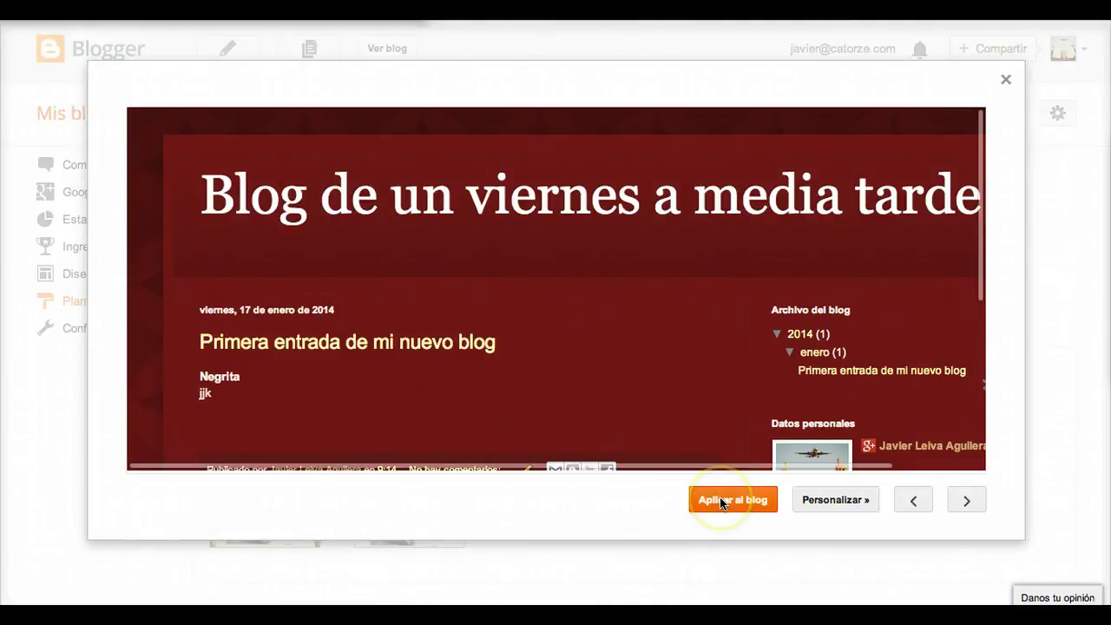
pyautogui.click(722, 501)
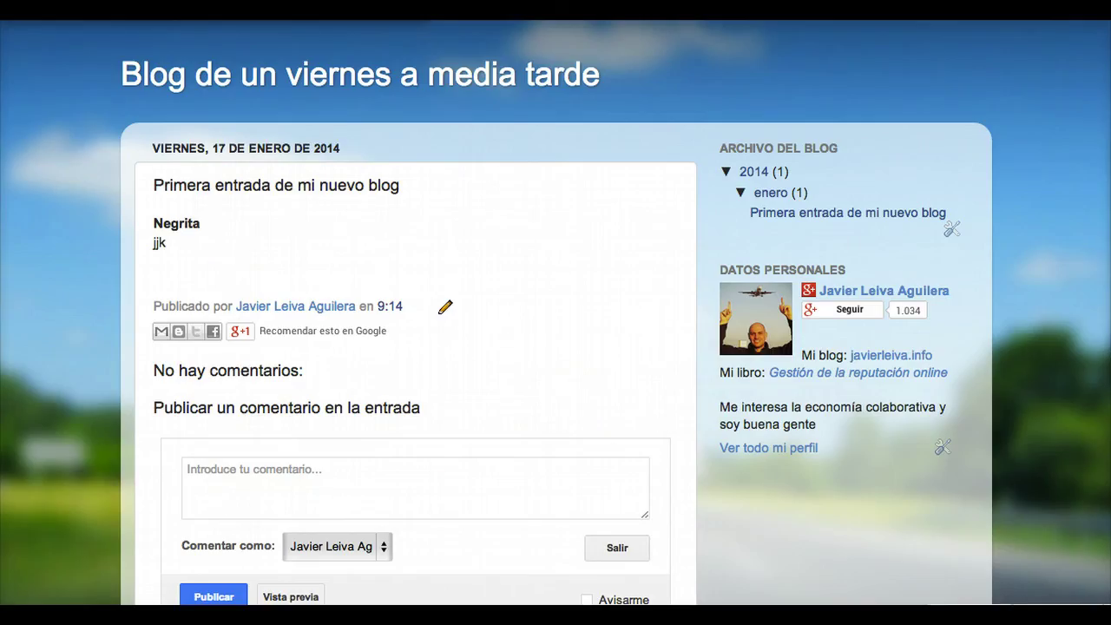
# Check the new template on the live blog's entry page and home page, then return to the template settings.
pyautogui.click(29, 218)
pyautogui.scroll(-10, 488, 335)
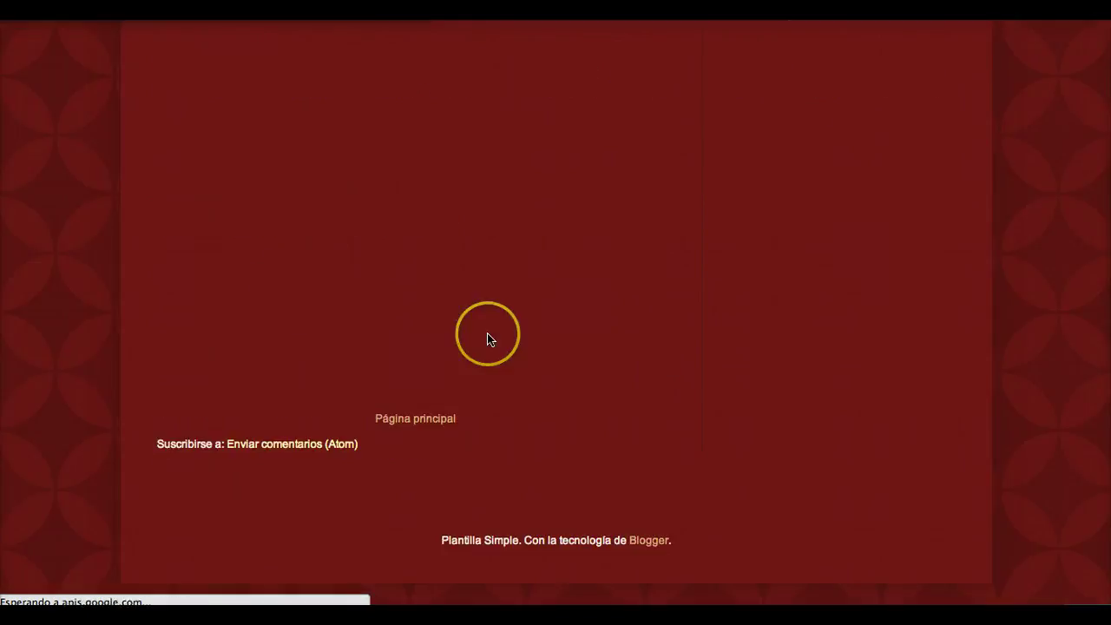
pyautogui.scroll(10, 489, 339)
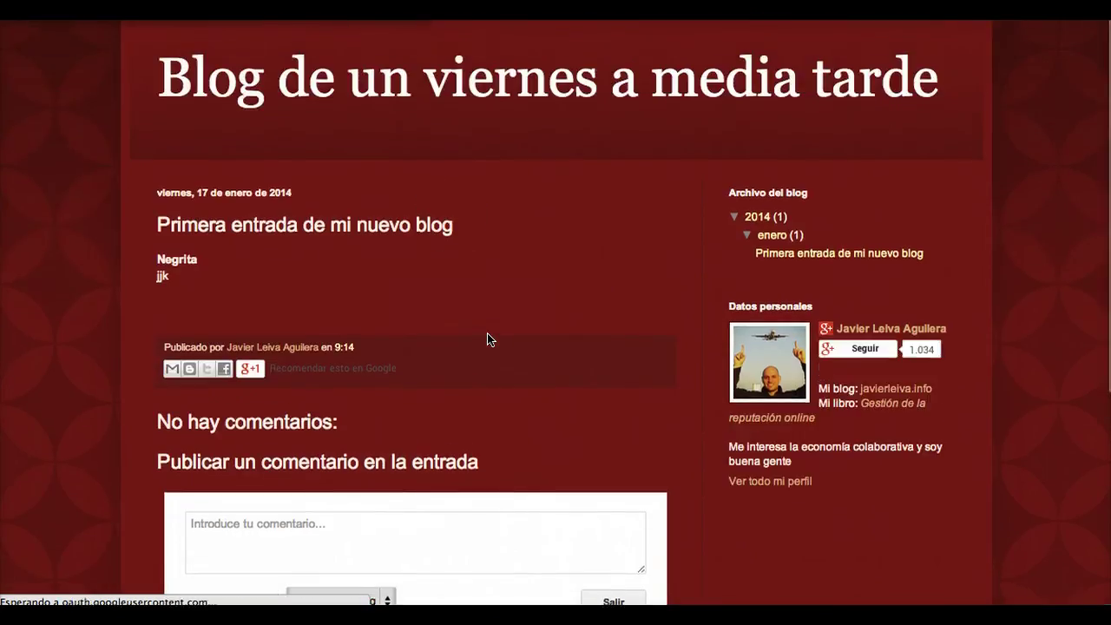
pyautogui.click(397, 95)
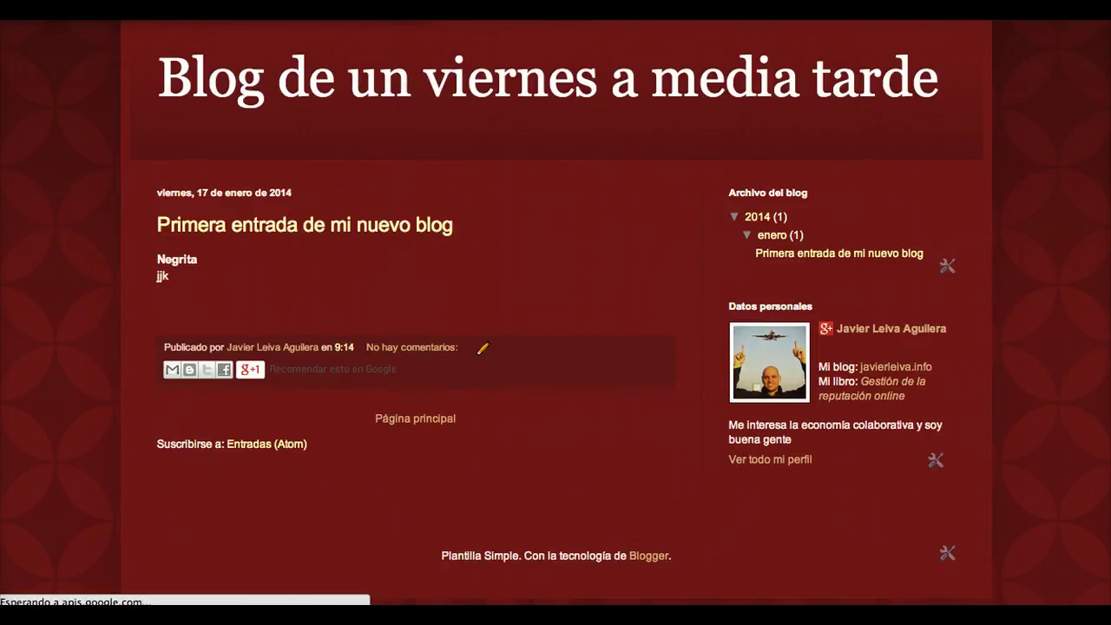
pyautogui.hotkey('ctrl', 'w')
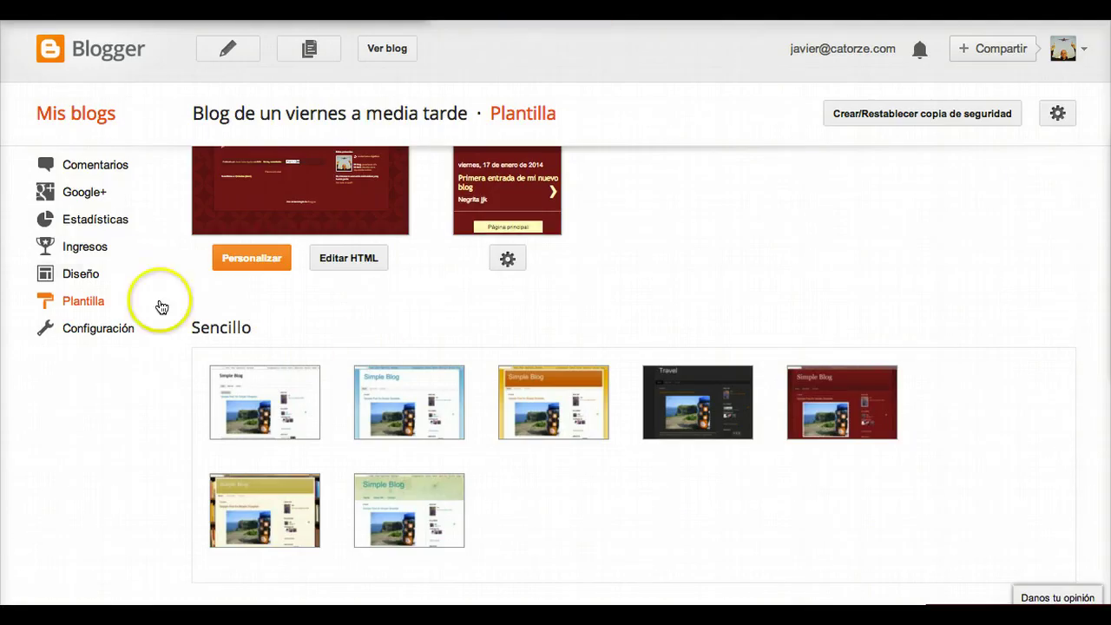
# Browse the gadgets available for the sidebar in the blog's Diseño layout and add a Texto gadget.
pyautogui.click(100, 273)
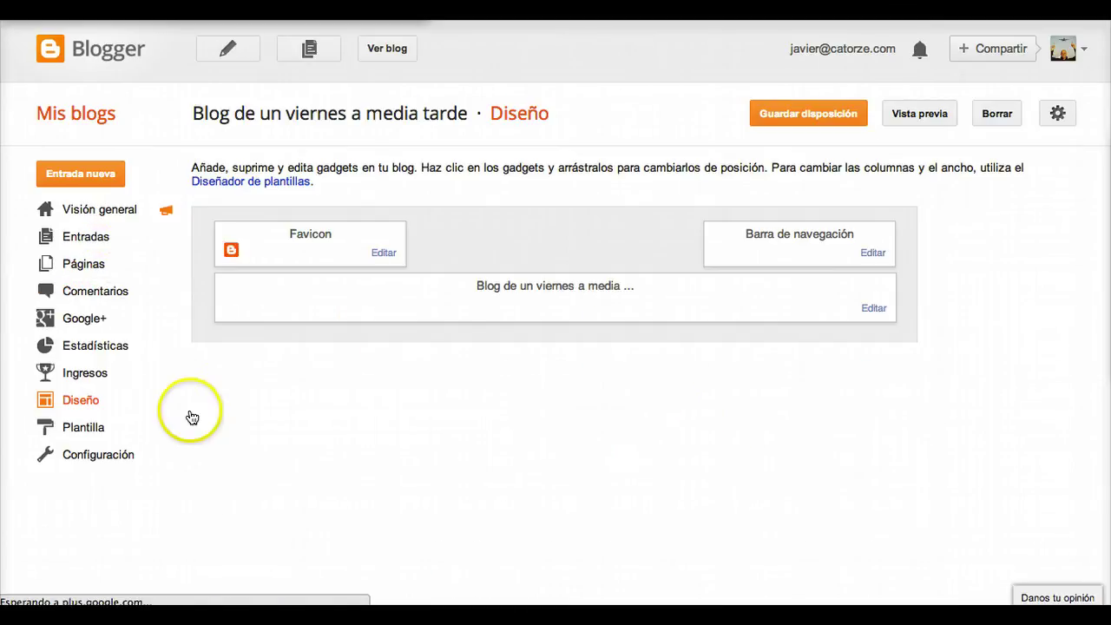
pyautogui.scroll(-2, 555, 389)
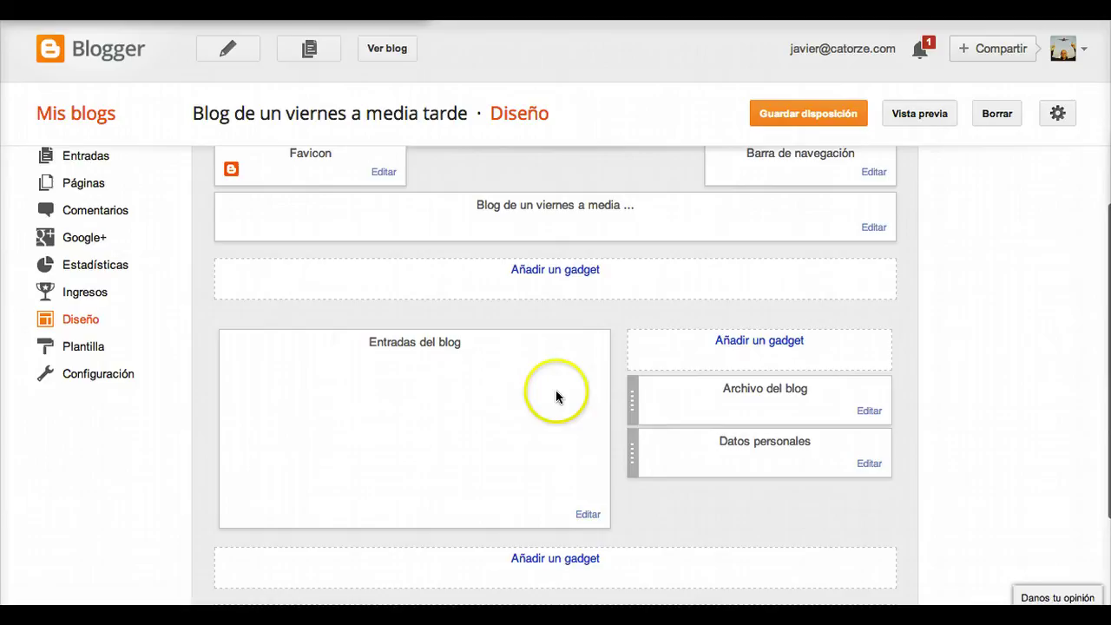
pyautogui.click(746, 343)
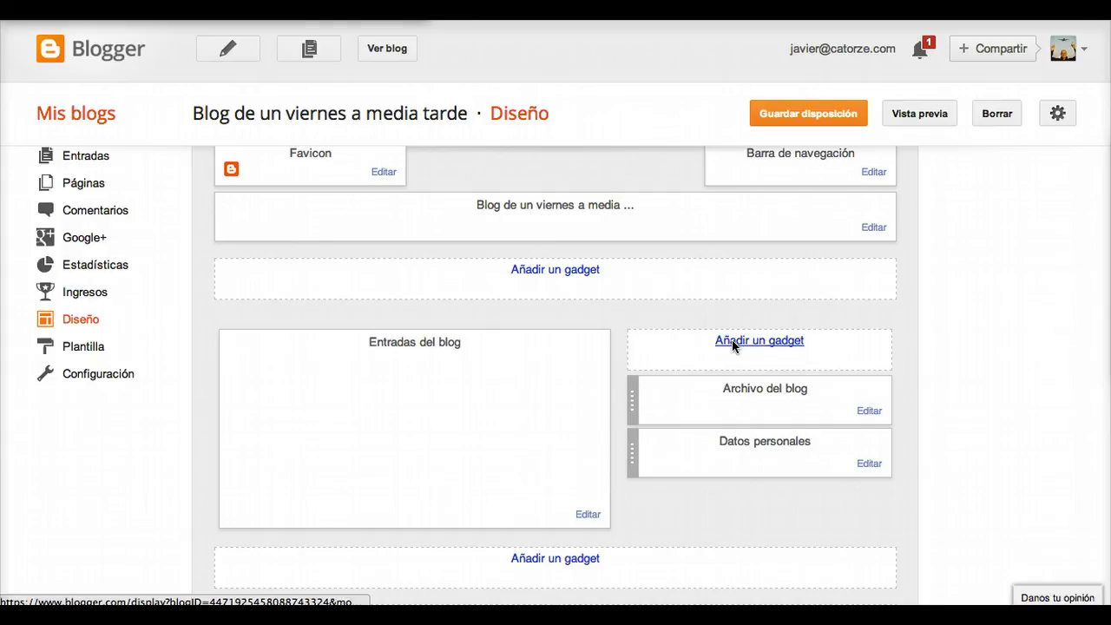
pyautogui.click(564, 426)
pyautogui.scroll(-4, 277, 156)
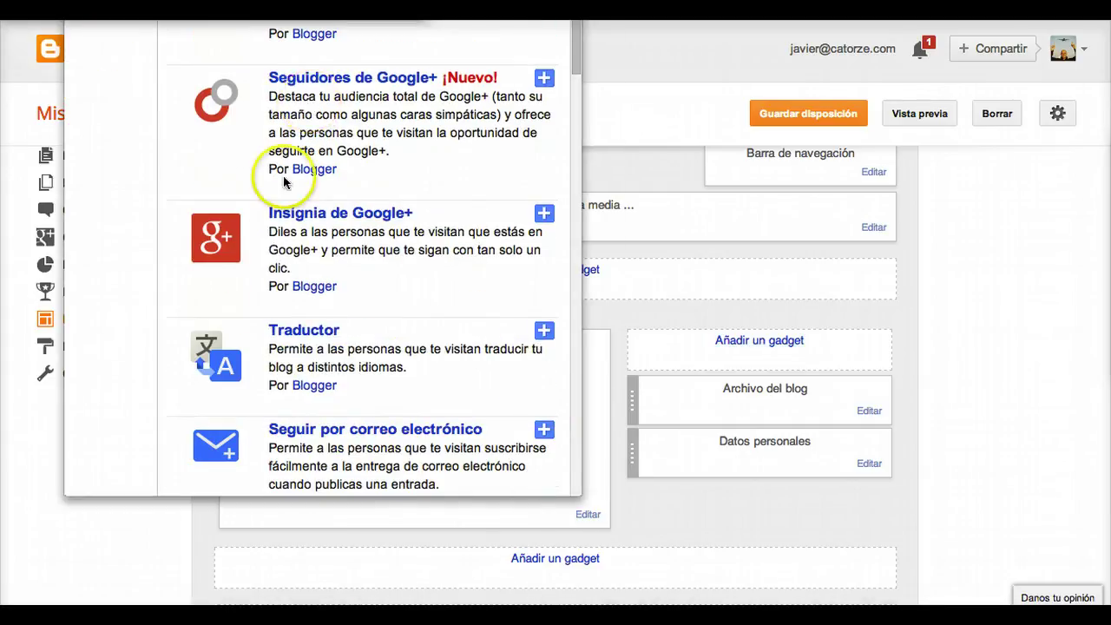
pyautogui.scroll(-10, 271, 222)
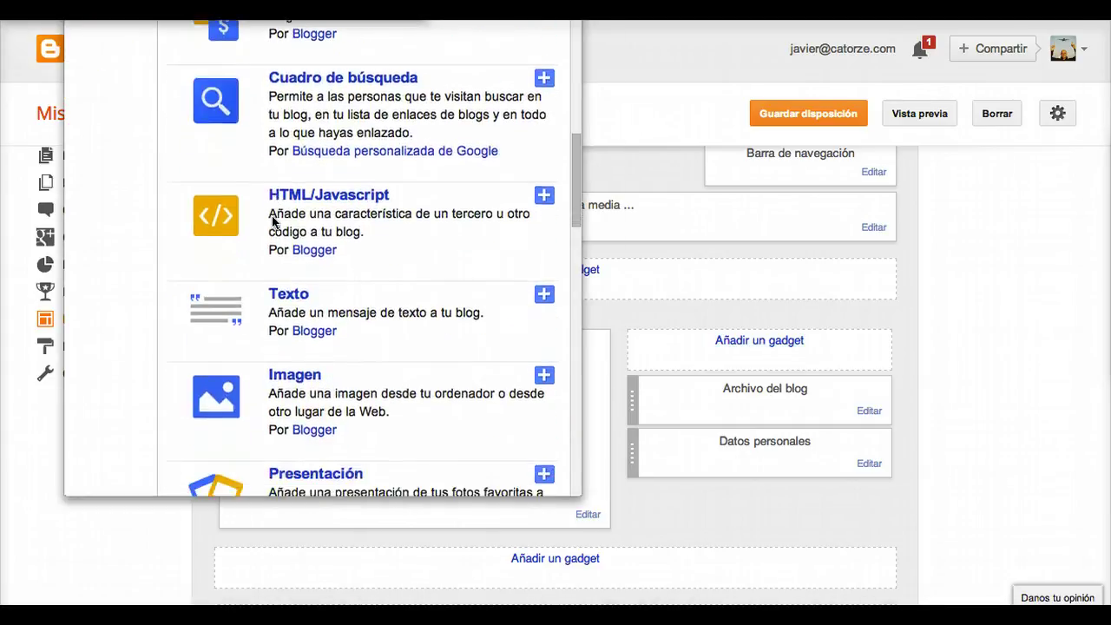
pyautogui.scroll(-2, 271, 221)
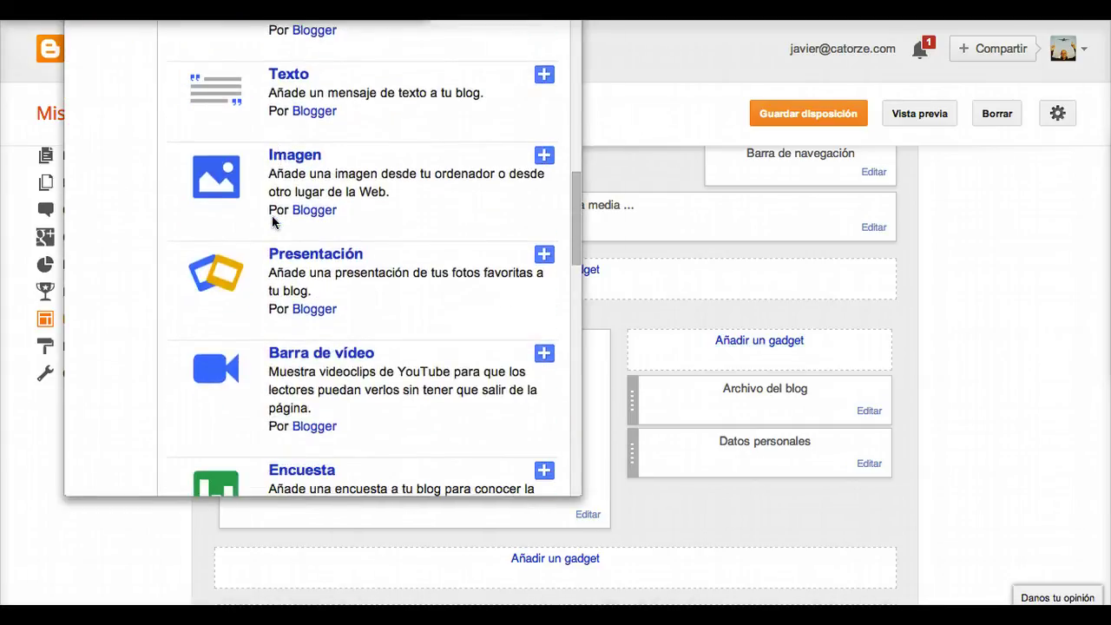
pyautogui.moveTo(273, 141); pyautogui.dragTo(282, 94)
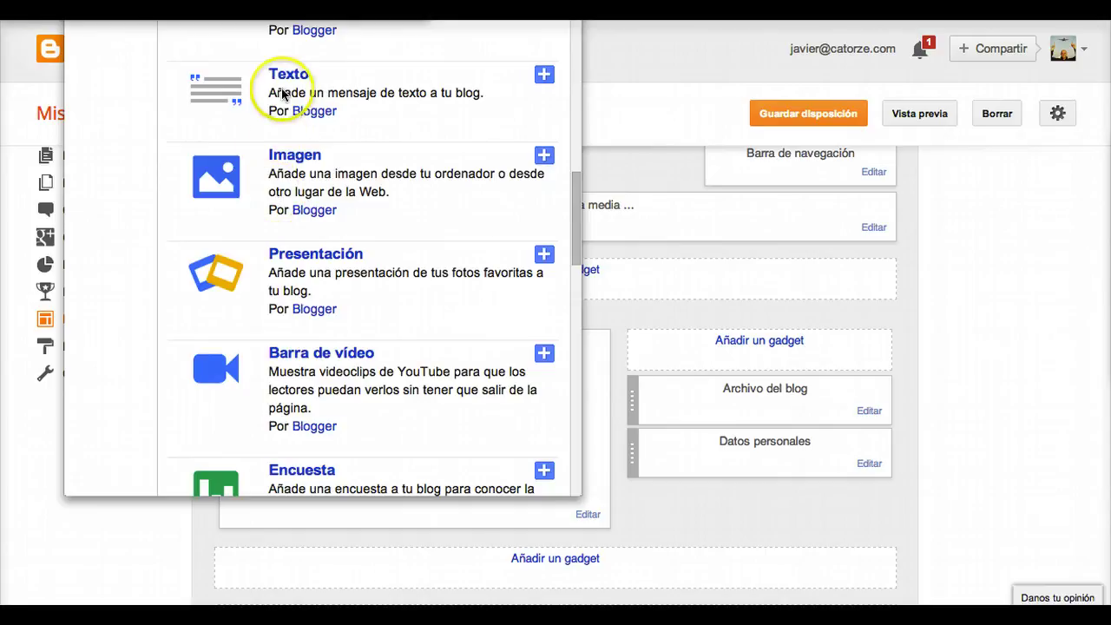
pyautogui.click(543, 74)
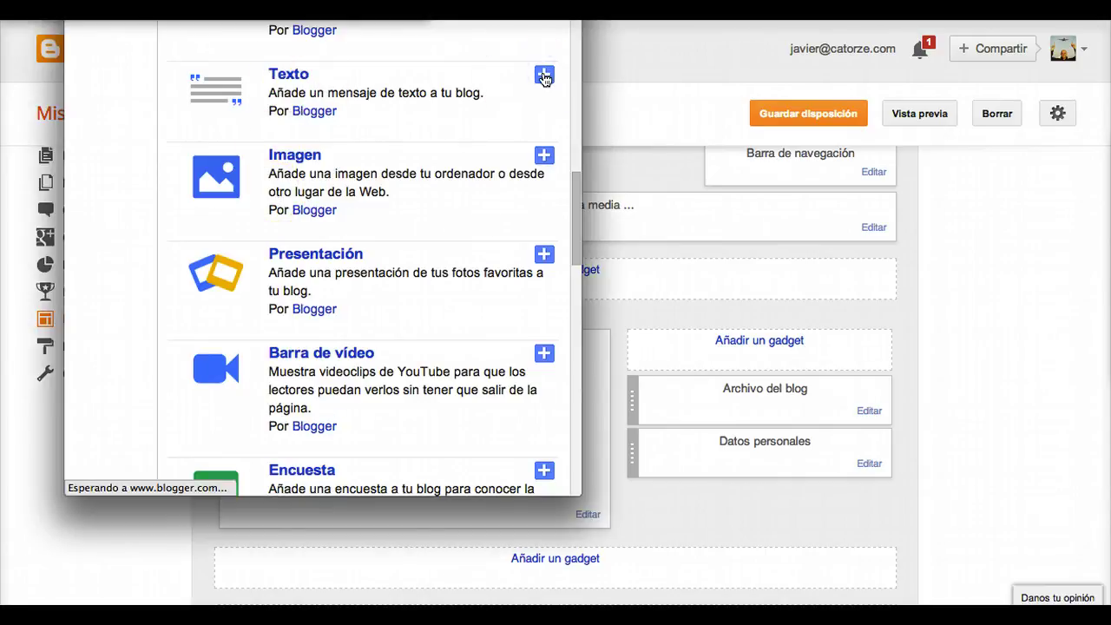
pyautogui.click(534, 108)
pyautogui.click(542, 90)
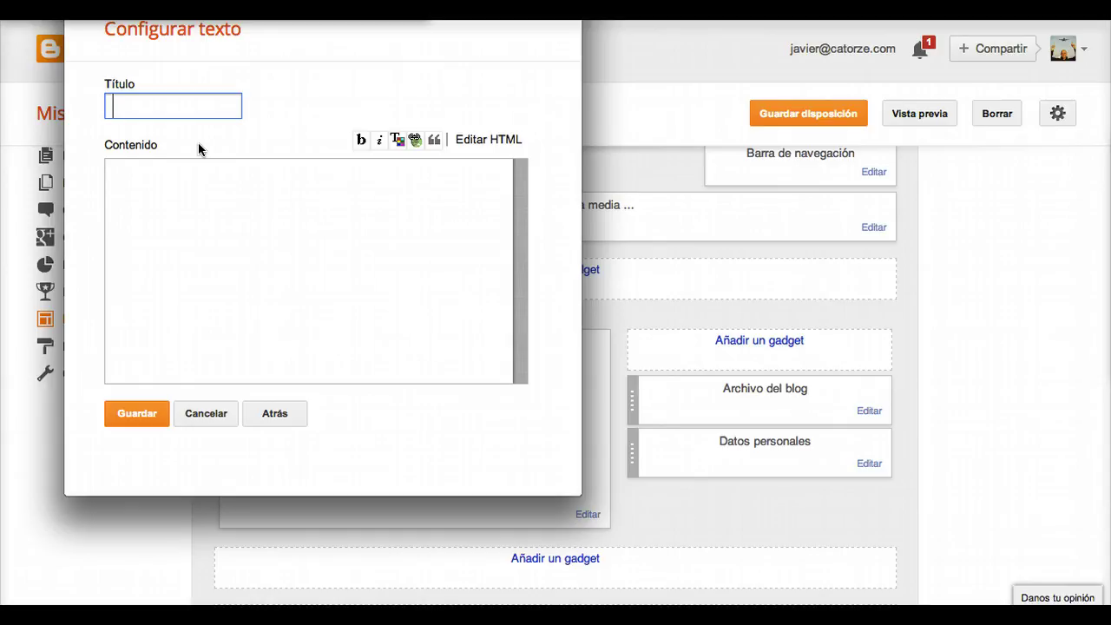
# Title the text gadget "Saludos", enter the content "Este texto es para darte la bienvenida a mi blog" and save it.
pyautogui.write('Saludso')
pyautogui.press('BackSpace')
pyautogui.press('BackSpace')
pyautogui.write('os')
pyautogui.click(190, 243)
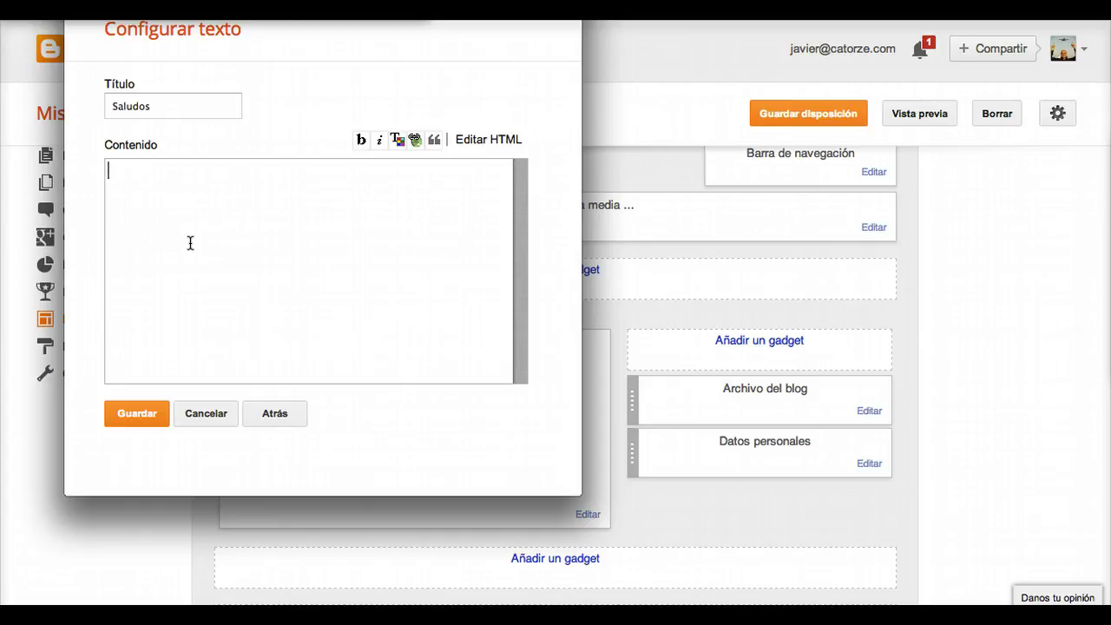
pyautogui.write('E')
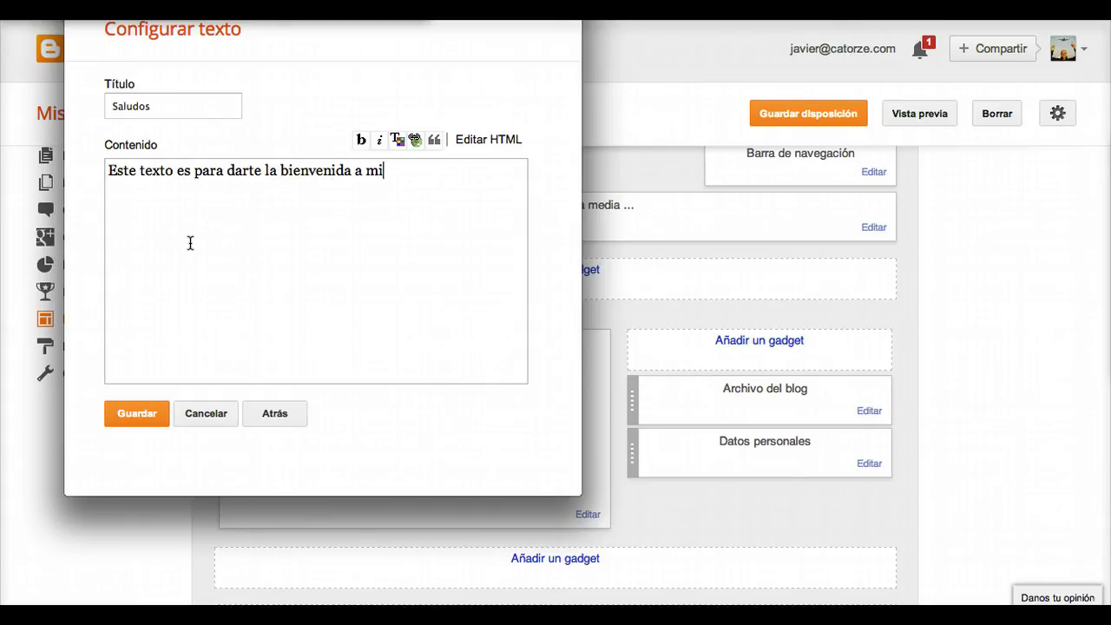
pyautogui.click(115, 413)
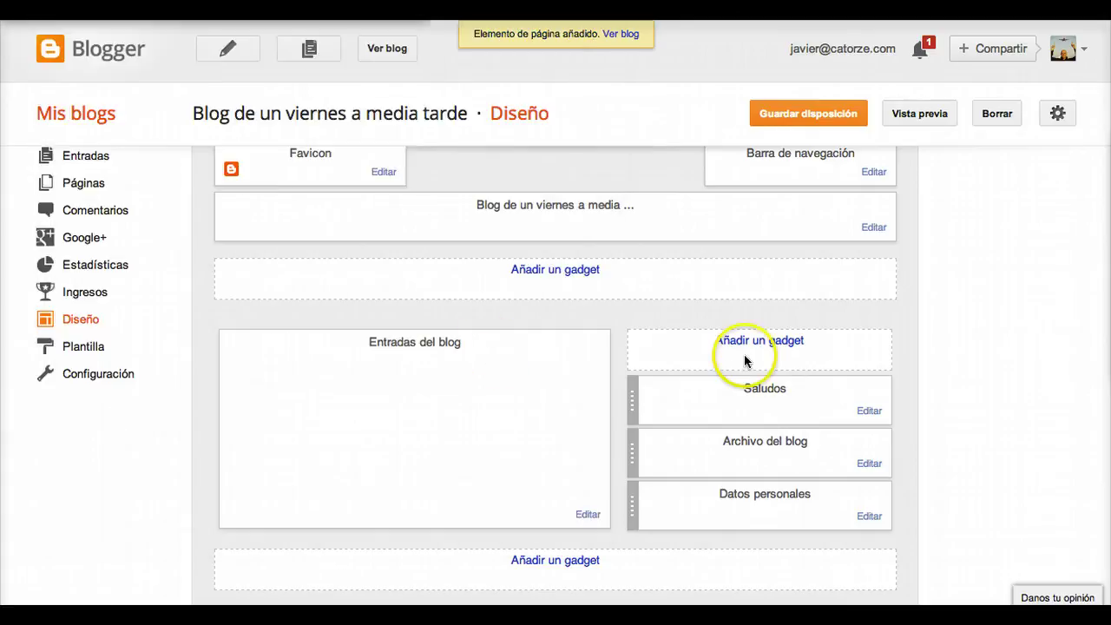
# Save the layout arrangement and reload the live blog to check the Saludos gadget in the sidebar.
pyautogui.click(805, 115)
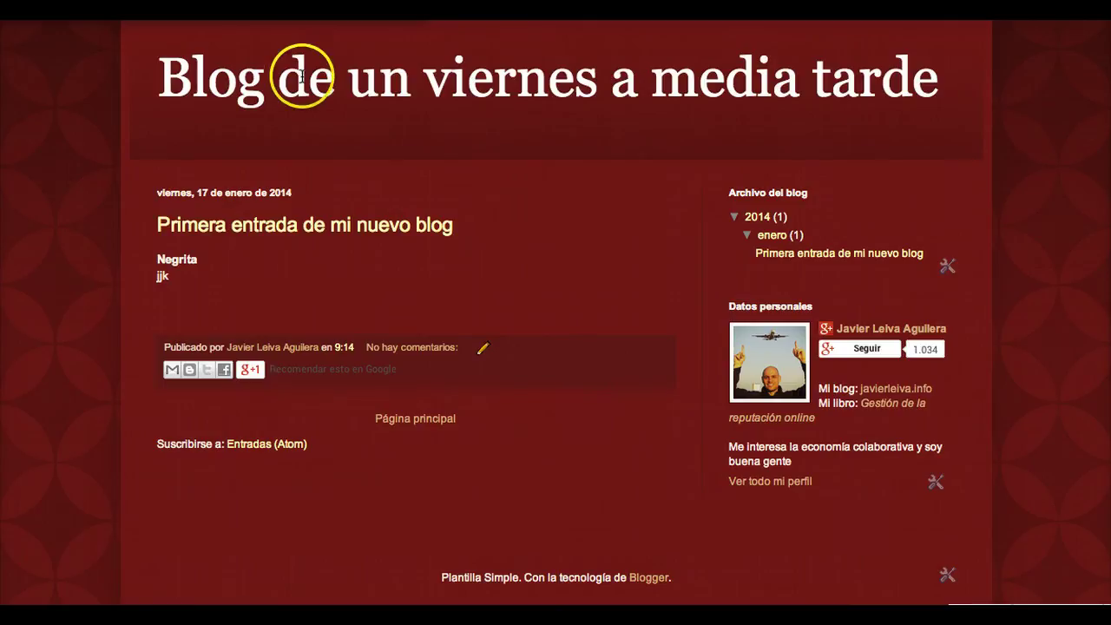
pyautogui.click(531, 268)
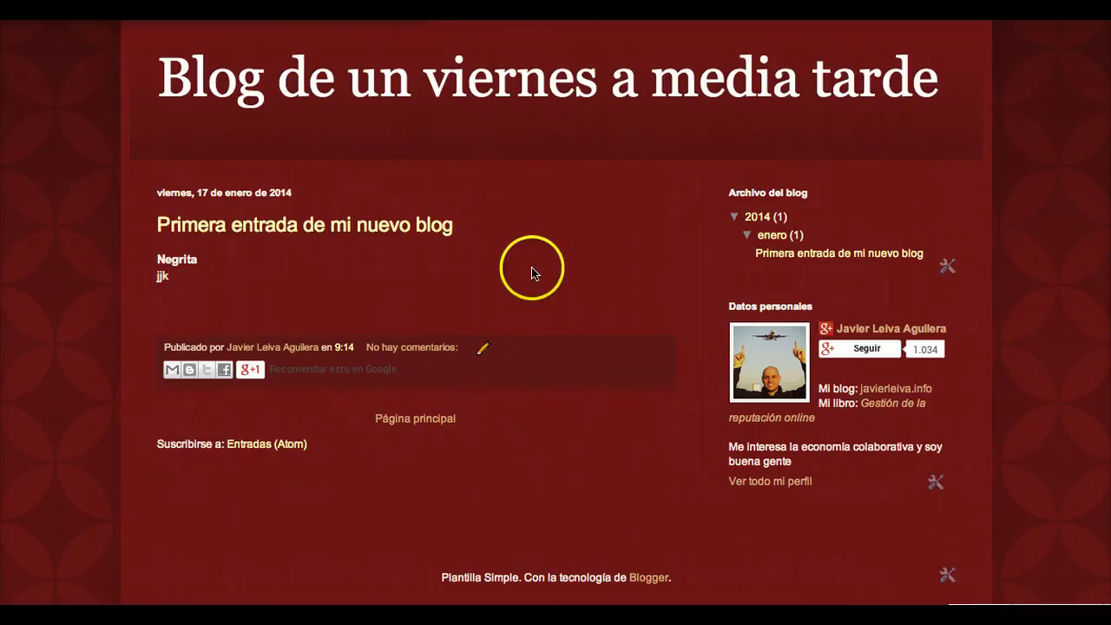
pyautogui.press('super+r')
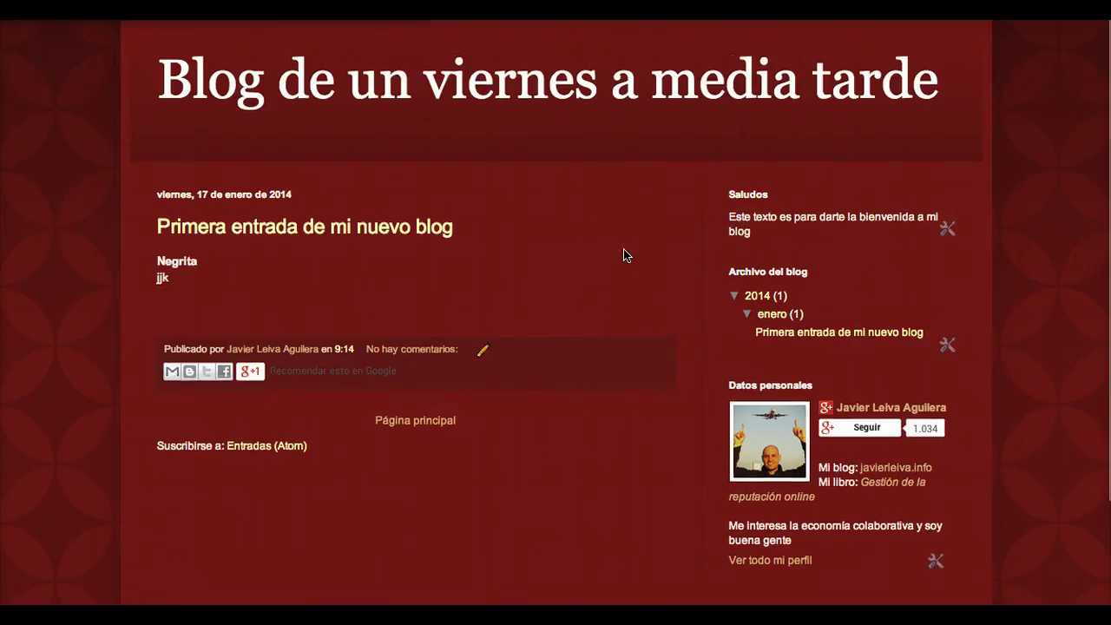
# Look at the Saludos gadget's settings from the live blog and close them without changes.
pyautogui.click(947, 228)
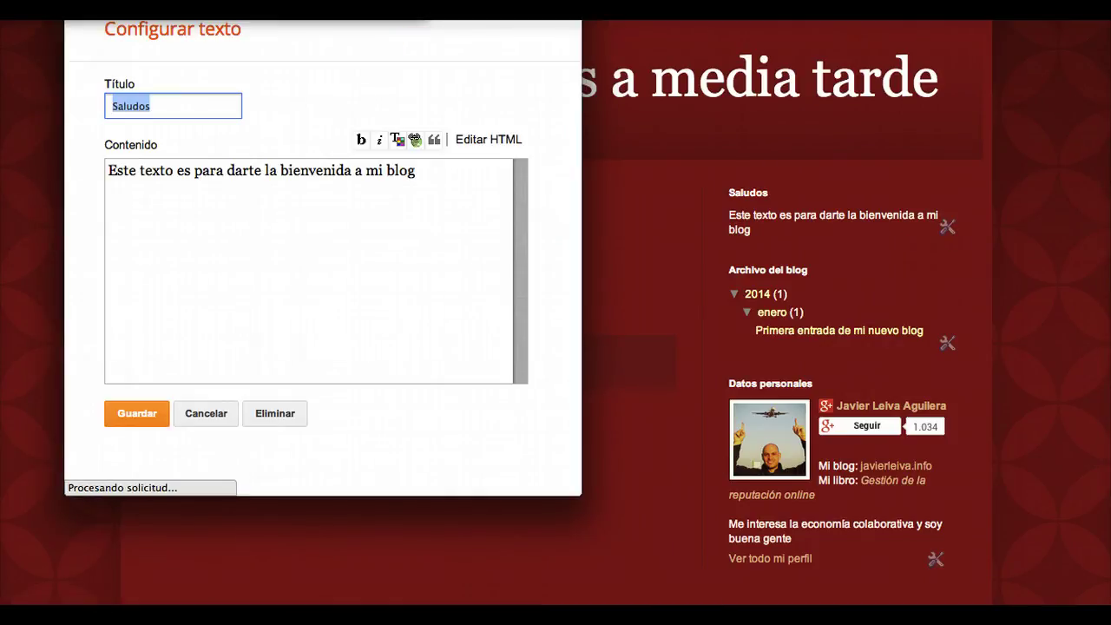
pyautogui.moveTo(347, 26); pyautogui.dragTo(384, 104)
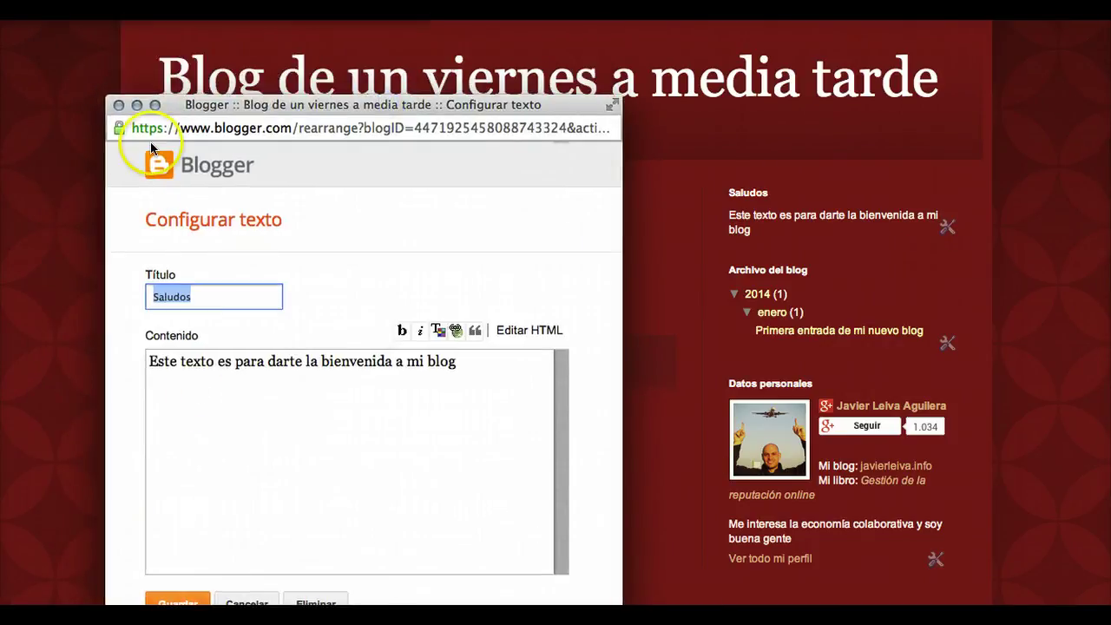
pyautogui.click(120, 105)
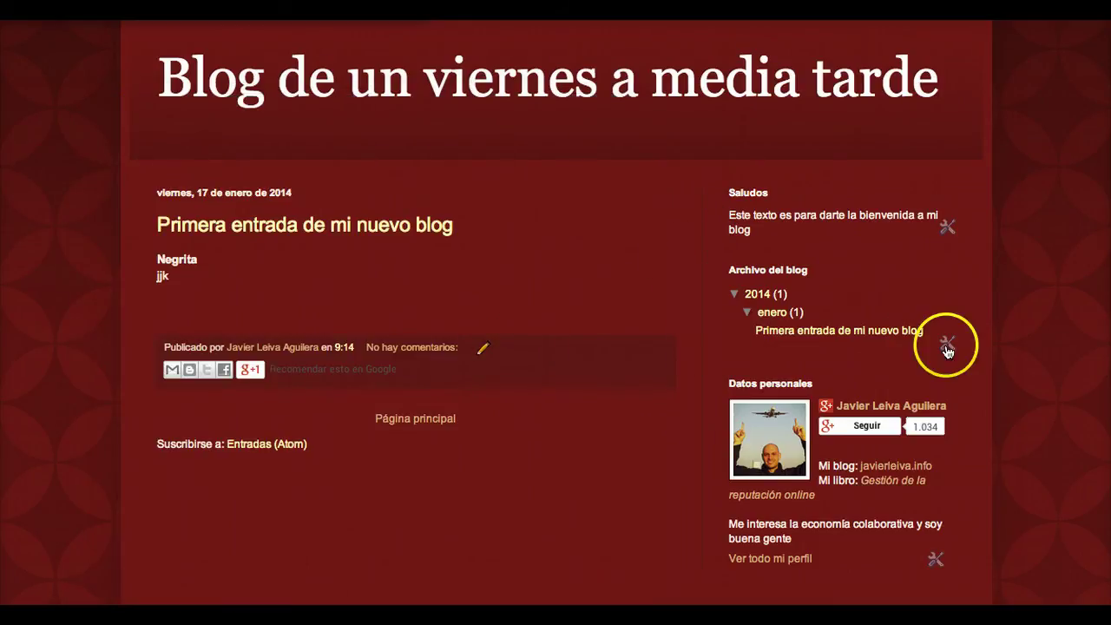
# Try the Semanalmente and Diariamente archive frequencies in the Archivo del blog gadget's settings and close them without saving.
pyautogui.click(946, 344)
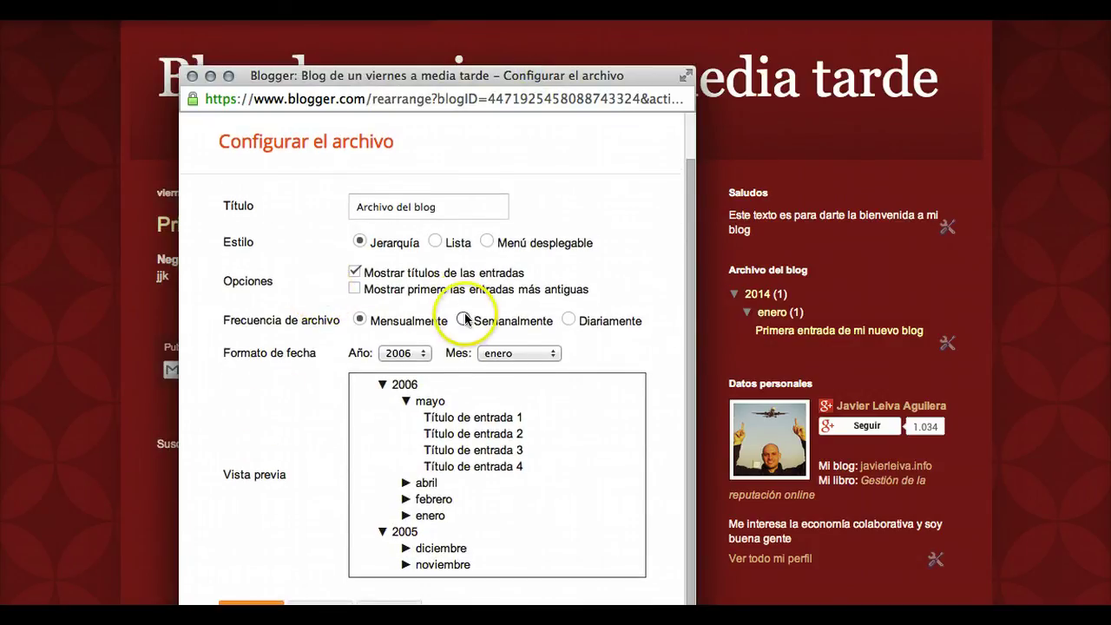
pyautogui.click(464, 317)
pyautogui.click(568, 320)
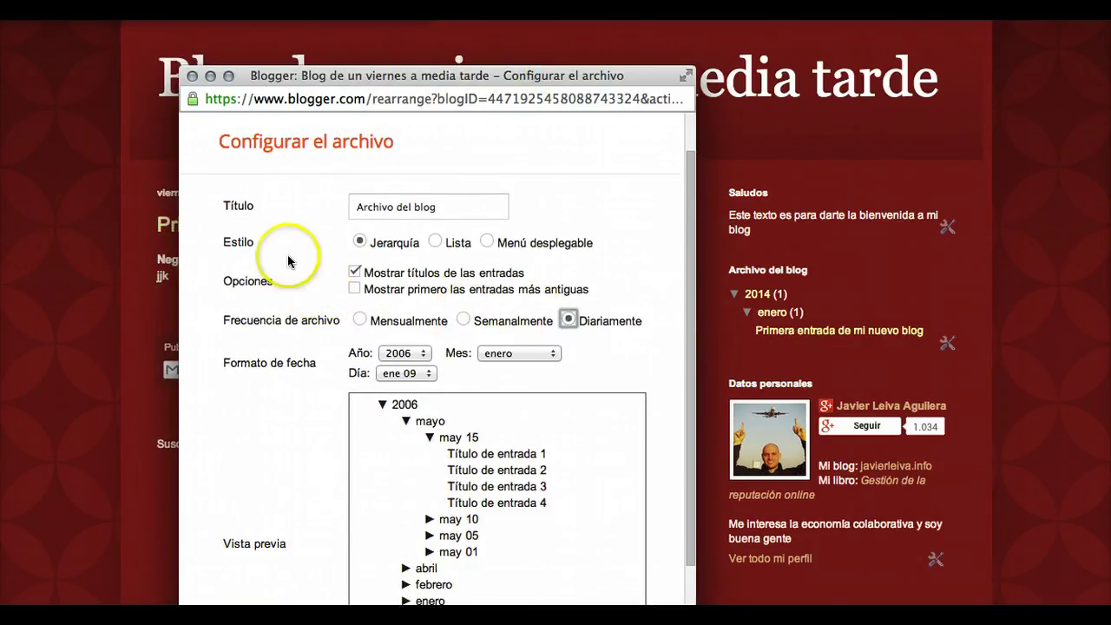
pyautogui.click(193, 76)
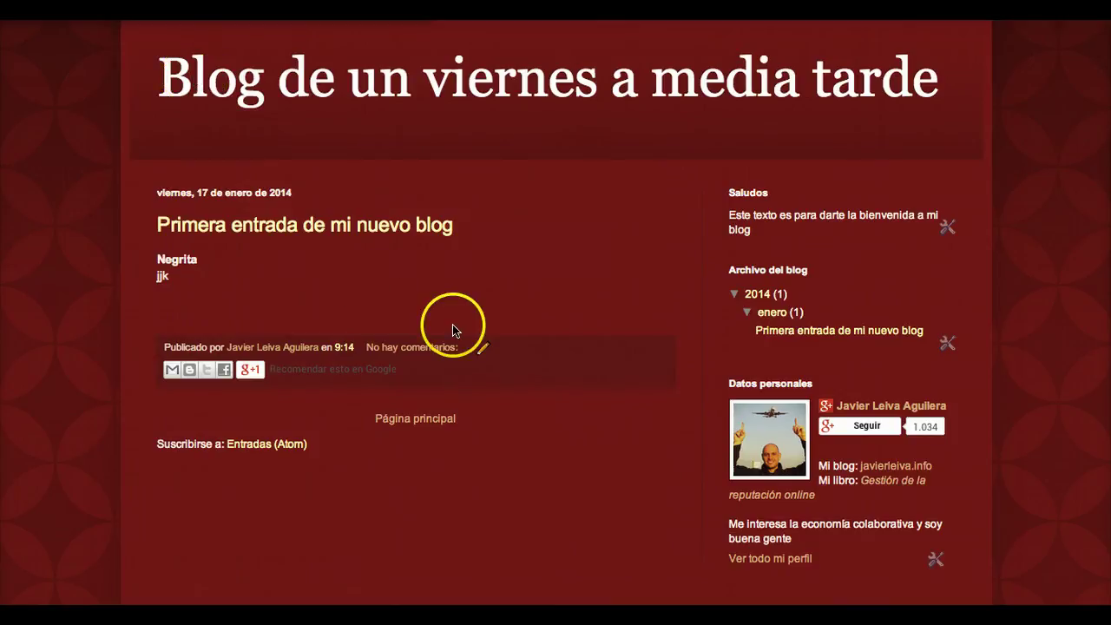
# Open the entry "Primera entrada de mi nuevo blog" for editing directly from the live blog.
pyautogui.click(485, 349)
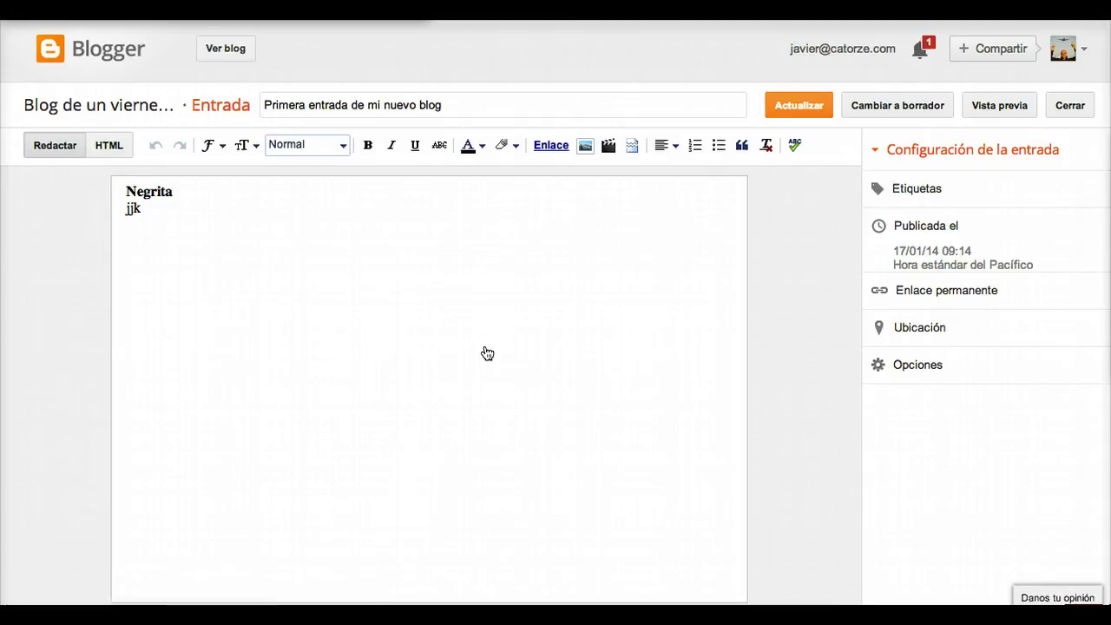
pyautogui.click(495, 249)
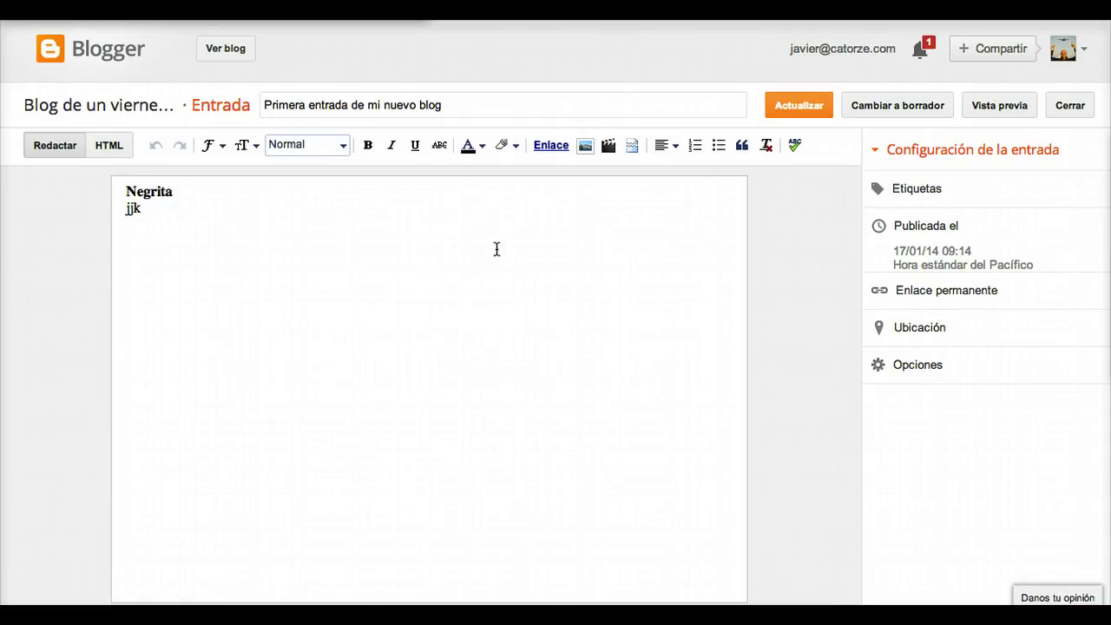